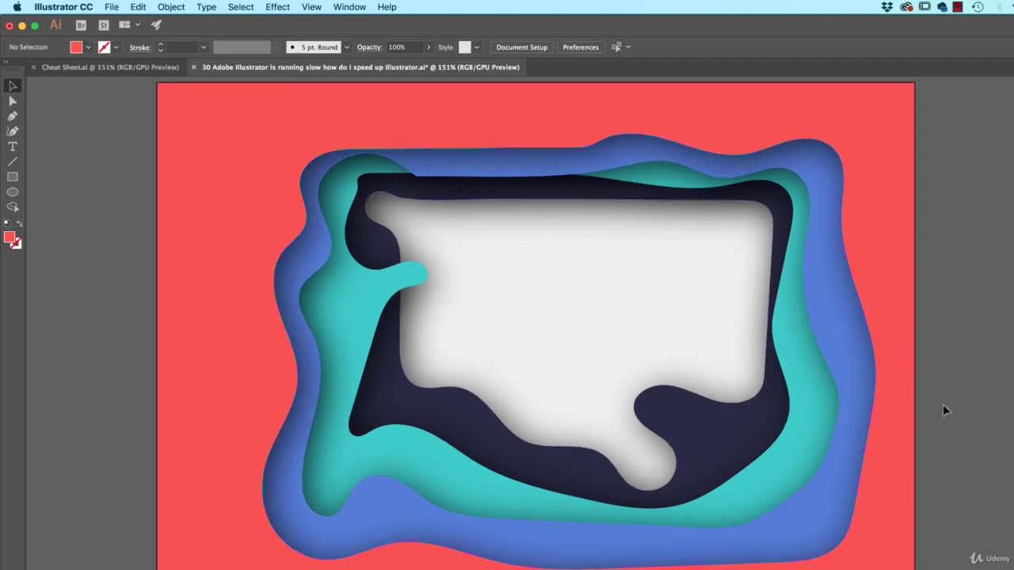
Move the layered artwork, undo the move so it stays centred, and deselect it.
{"action": "left_click_drag", "start_coordinate": [901, 482], "coordinate": [644, 393]}
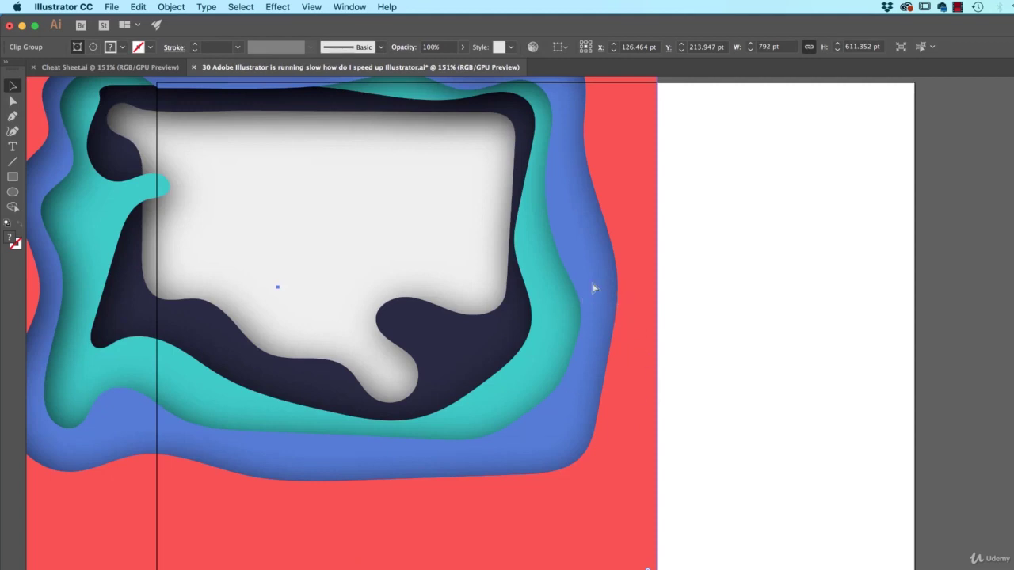
{"action": "key", "text": "super+z"}
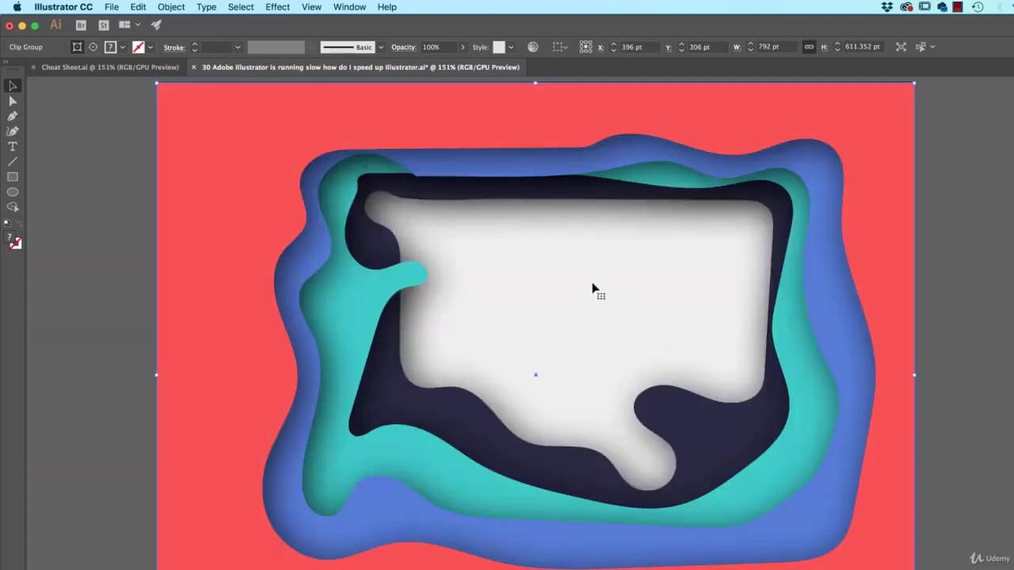
{"action": "left_click", "coordinate": [968, 339]}
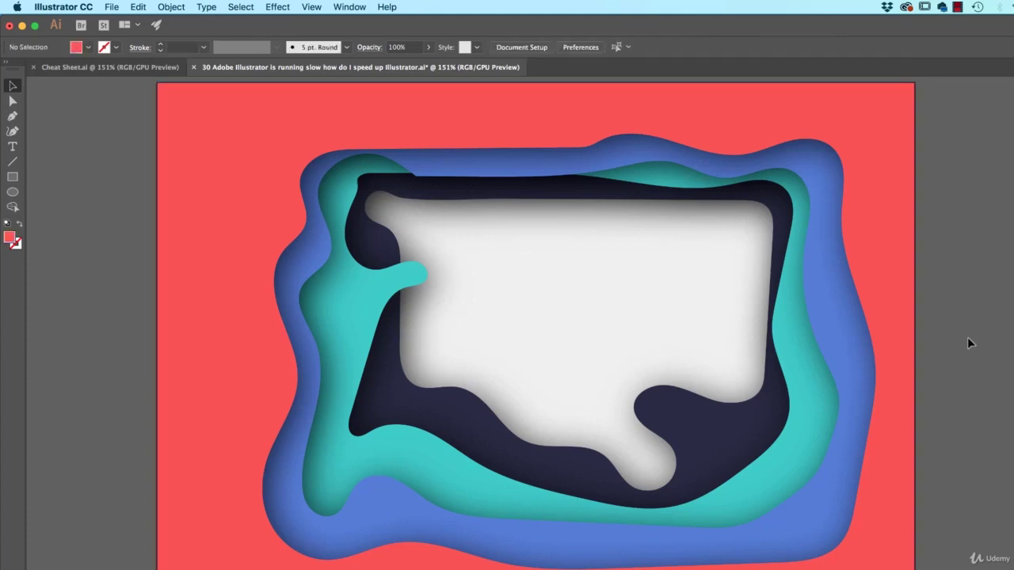
Set the Document Raster Effects resolution to Screen (72 ppi).
{"action": "left_click", "coordinate": [278, 7]}
{"action": "left_click", "coordinate": [331, 52]}
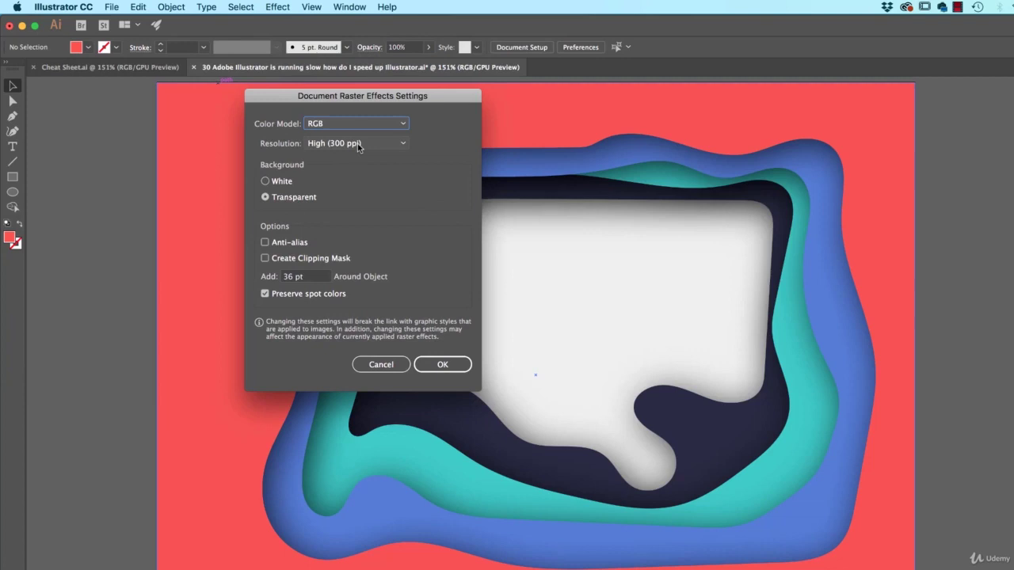
{"action": "left_click", "coordinate": [378, 148]}
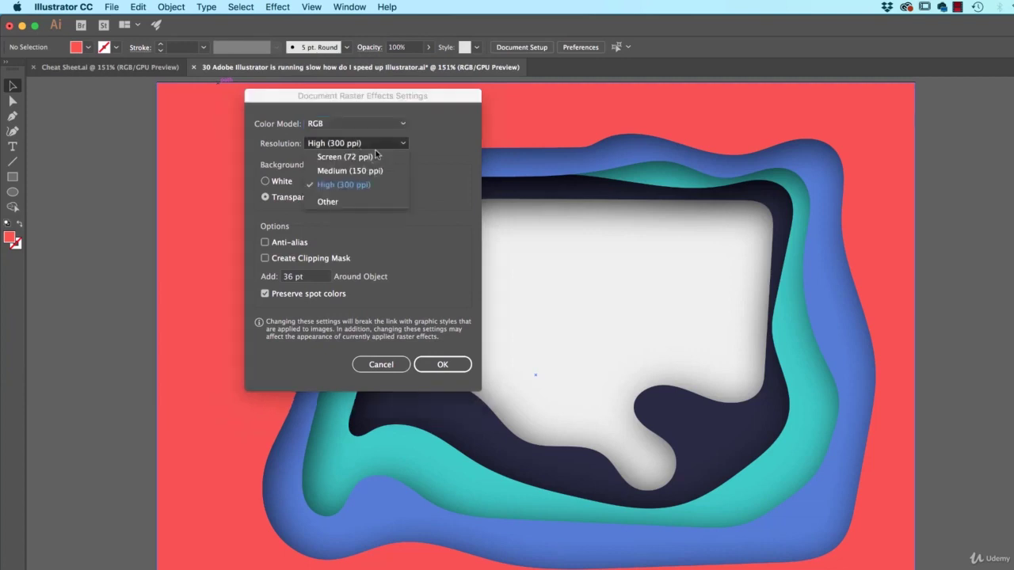
{"action": "left_click", "coordinate": [379, 156]}
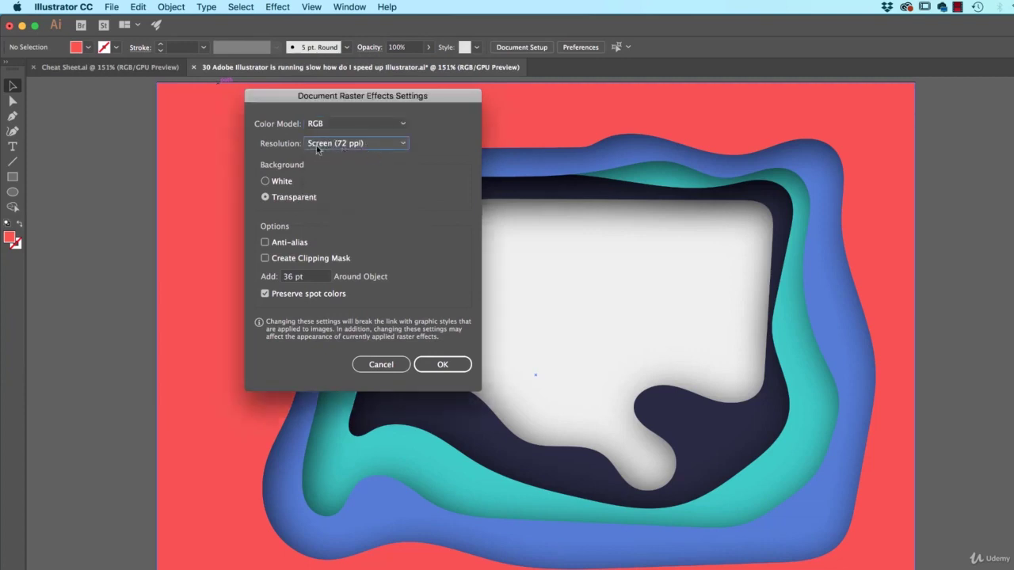
{"action": "left_click", "coordinate": [441, 365]}
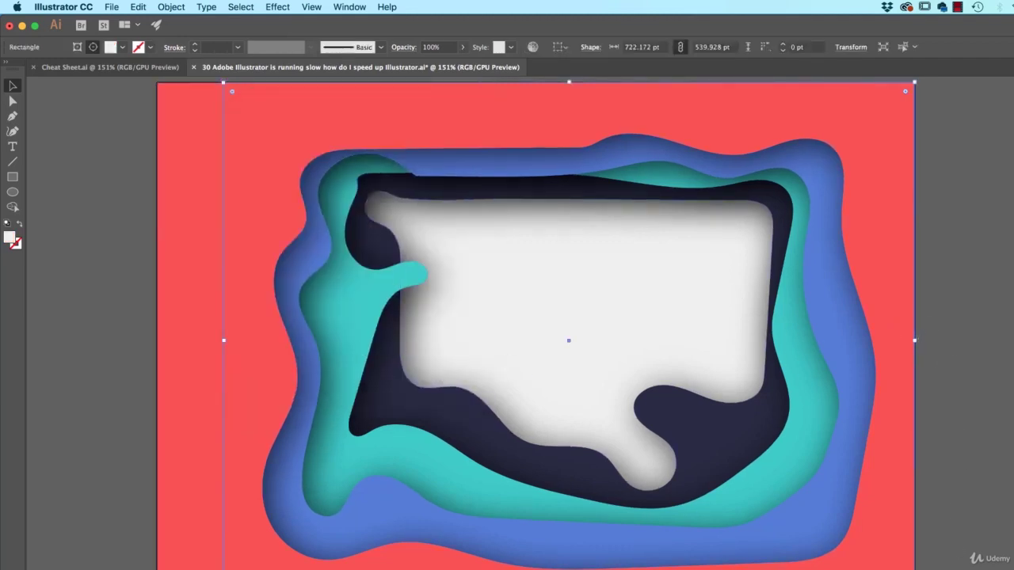
Drag the artwork down-right, then undo so it returns to centre and deselect.
{"action": "left_click", "coordinate": [39, 139]}
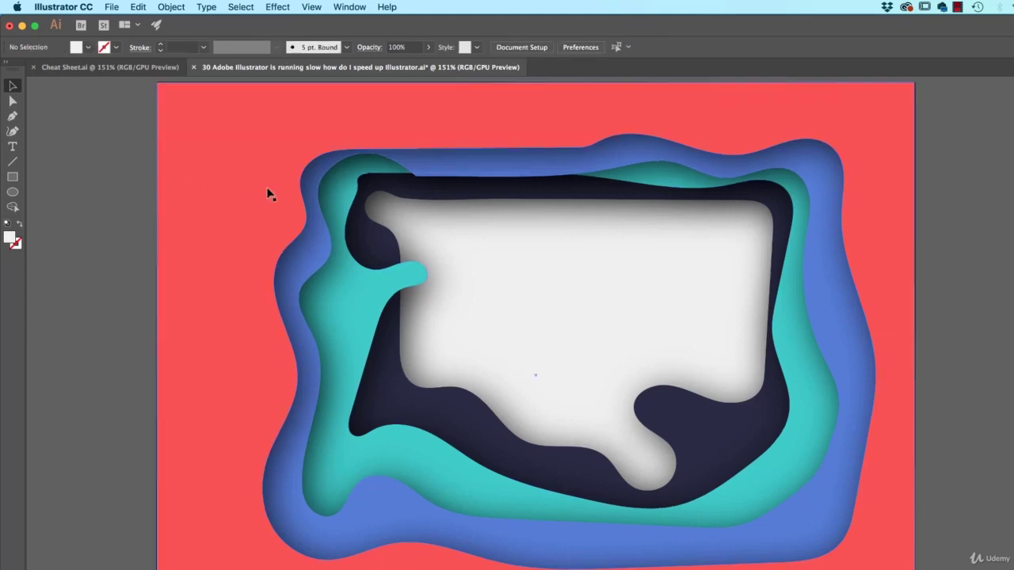
{"action": "left_click_drag", "start_coordinate": [269, 194], "coordinate": [399, 248]}
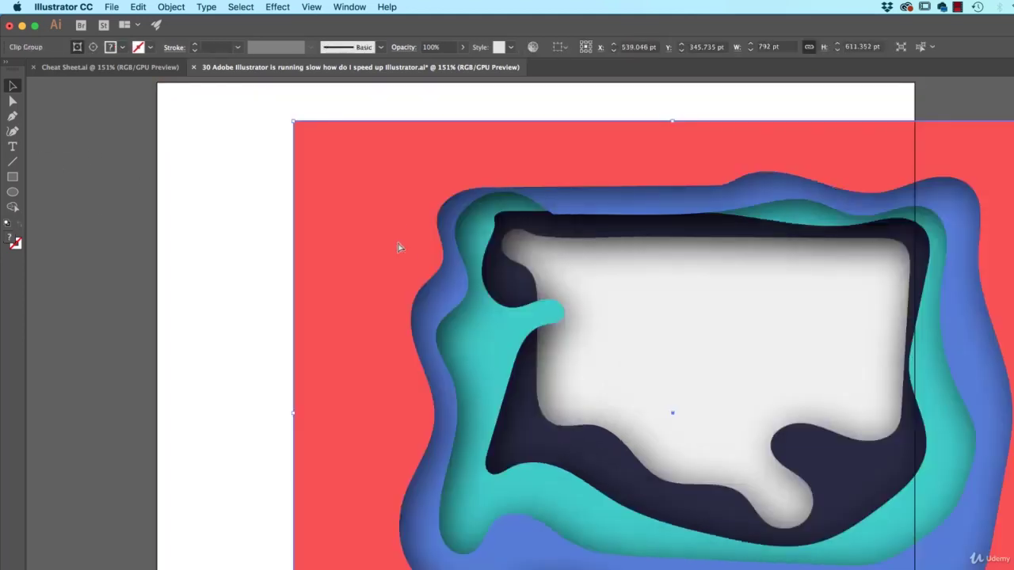
{"action": "key", "text": "super+z"}
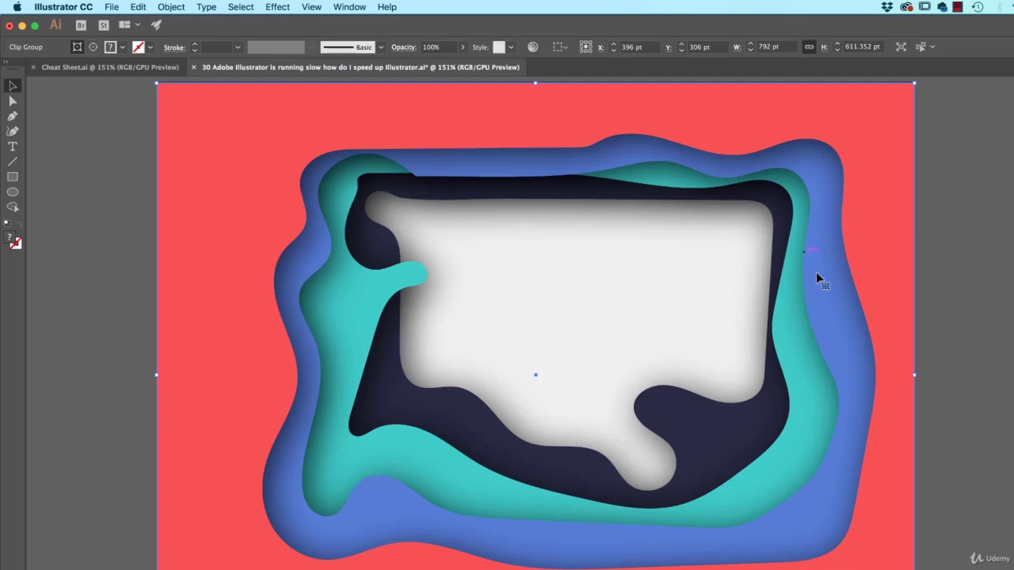
{"action": "left_click", "coordinate": [951, 272]}
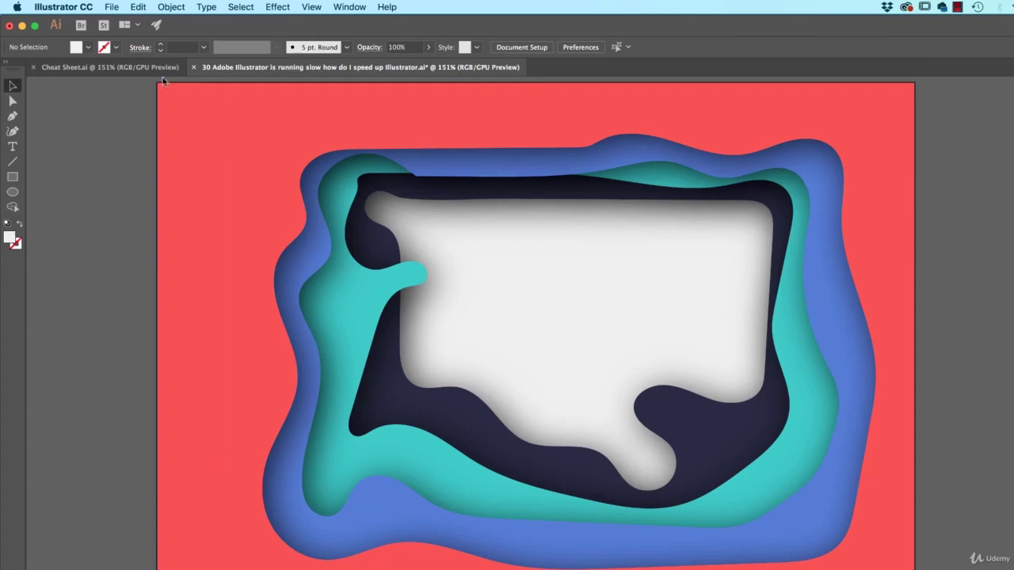
Change the Document Raster Effects resolution to High (300 ppi) and deselect the artwork.
{"action": "left_click", "coordinate": [281, 7]}
{"action": "left_click", "coordinate": [309, 51]}
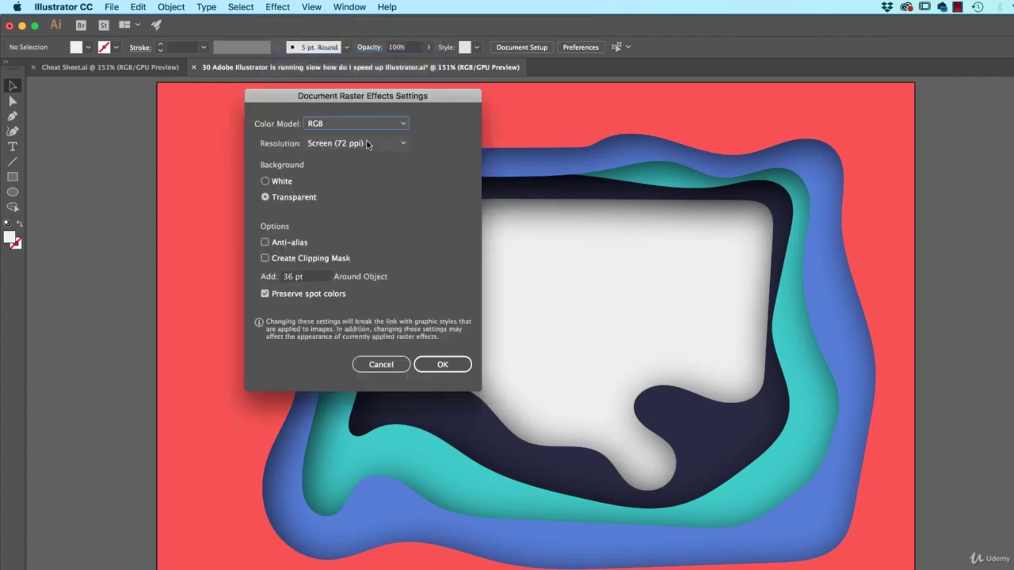
{"action": "left_click", "coordinate": [335, 142]}
{"action": "left_click", "coordinate": [341, 184]}
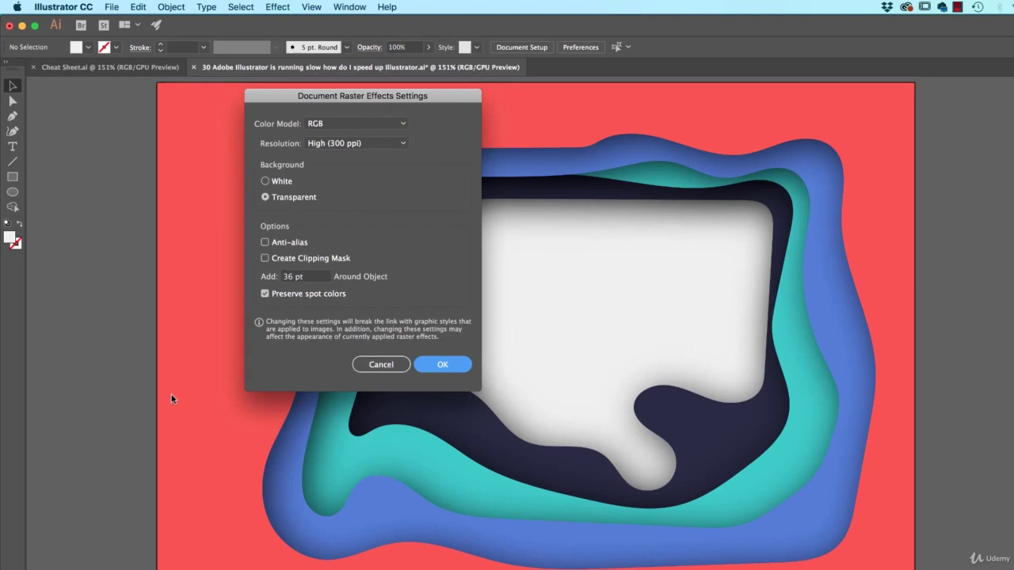
{"action": "key", "text": "Return"}
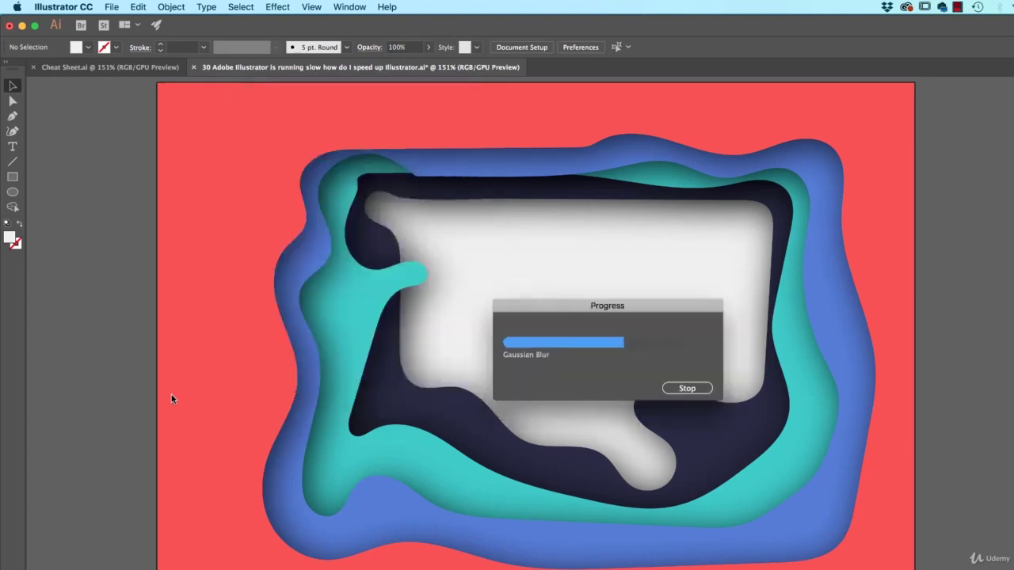
{"action": "left_click", "coordinate": [986, 400]}
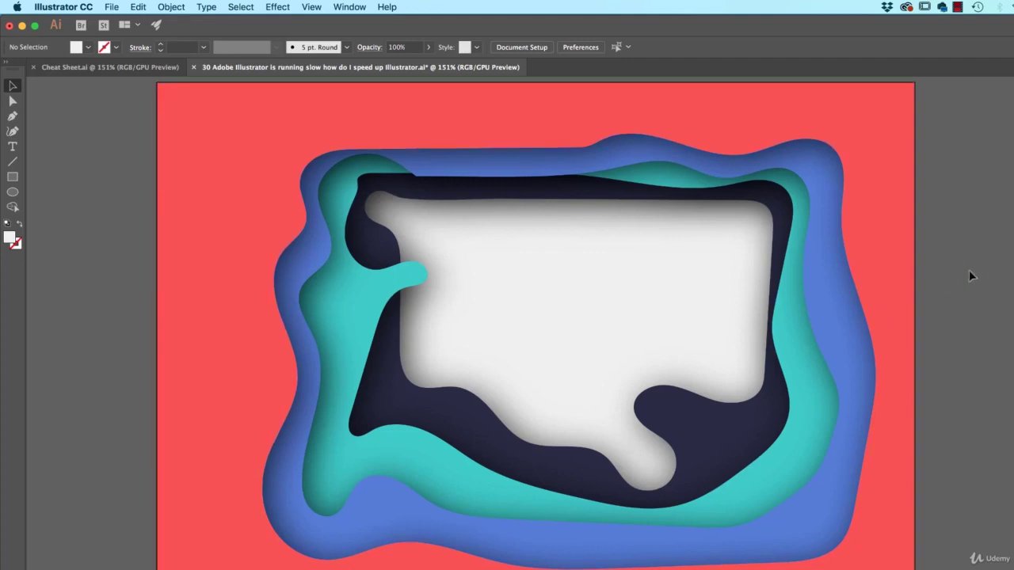
Marquee-select the artwork and rasterize it at High (300 ppi) with a White background.
{"action": "left_click_drag", "start_coordinate": [758, 268], "coordinate": [646, 428]}
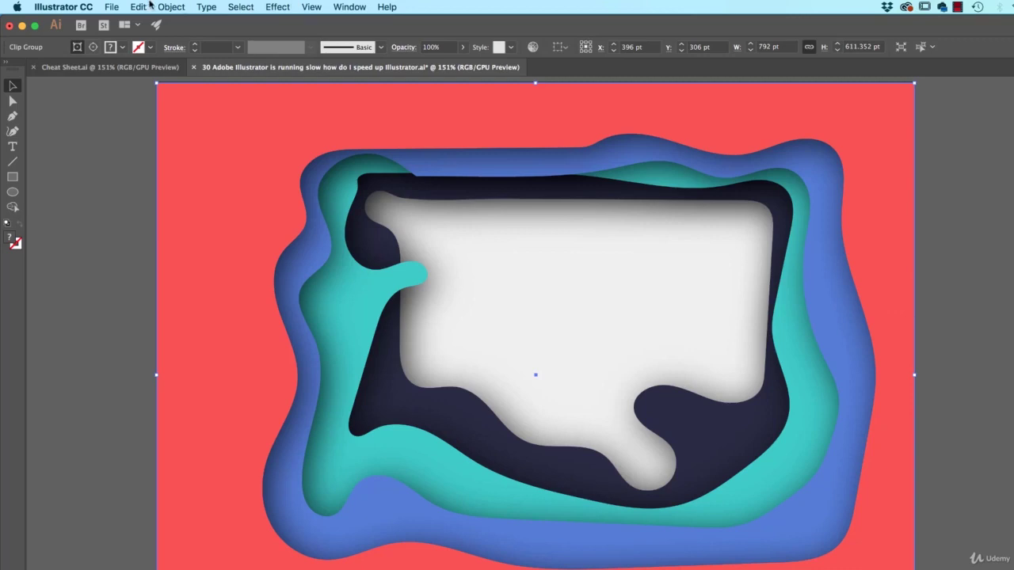
{"action": "left_click", "coordinate": [146, 6]}
{"action": "mouse_move", "coordinate": [171, 6]}
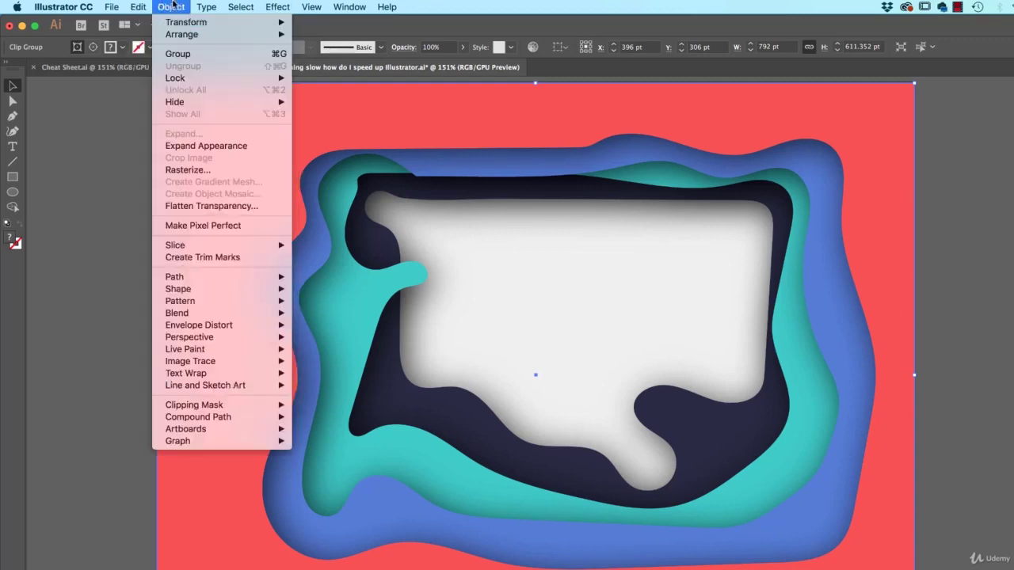
{"action": "left_click", "coordinate": [227, 170]}
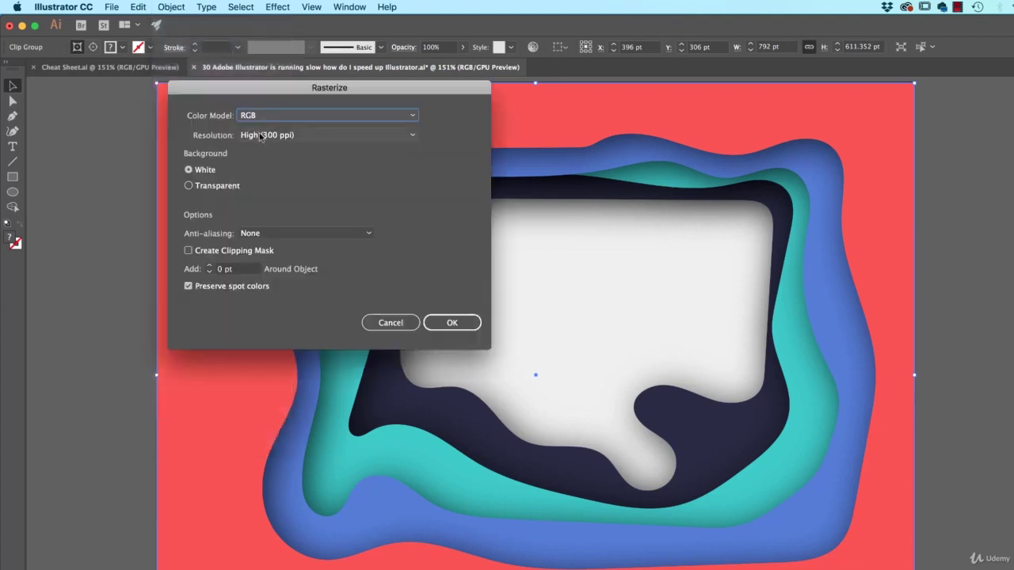
{"action": "left_click", "coordinate": [272, 135]}
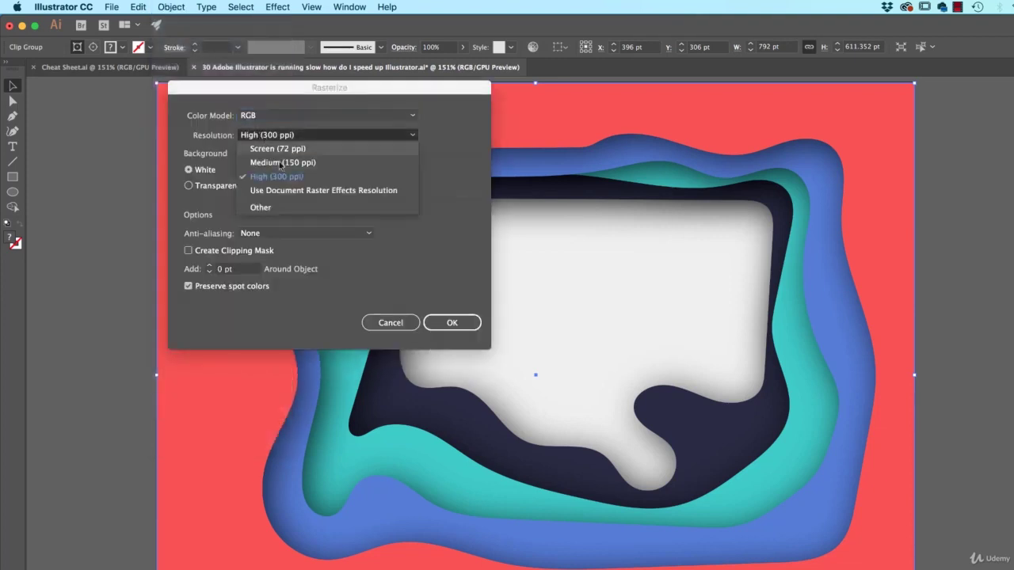
{"action": "left_click", "coordinate": [357, 176]}
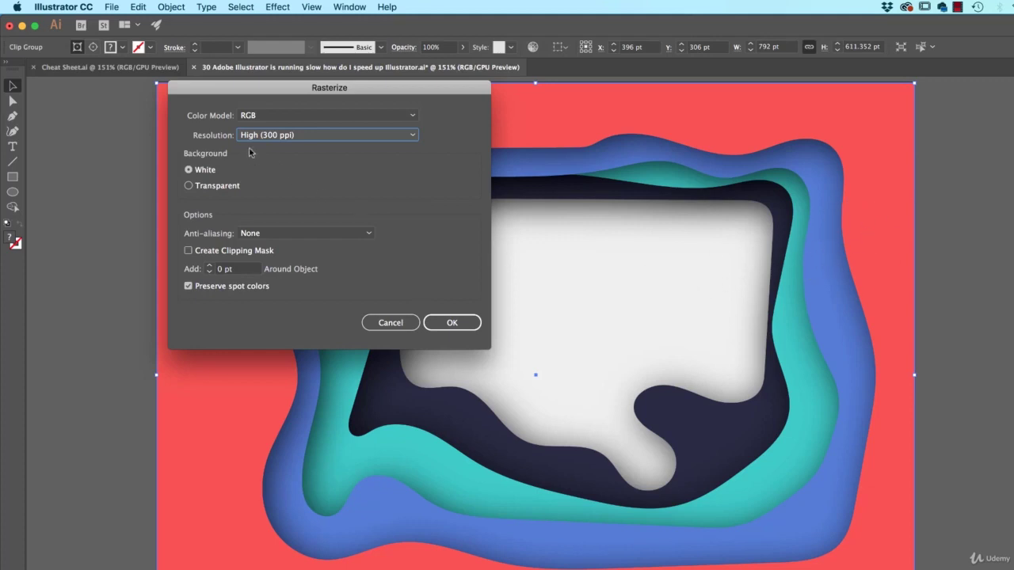
{"action": "left_click", "coordinate": [442, 327]}
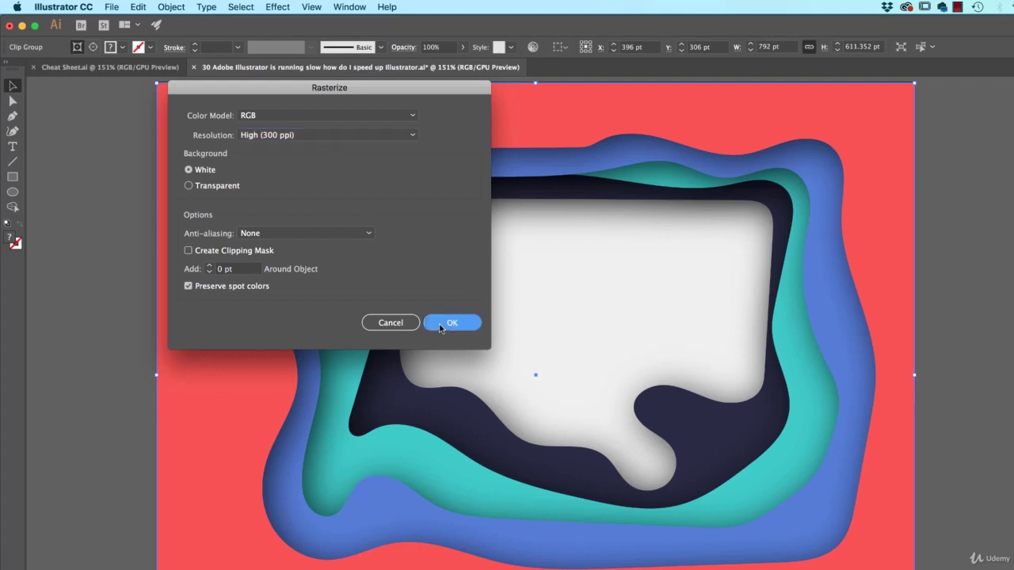
{"action": "left_click", "coordinate": [450, 323]}
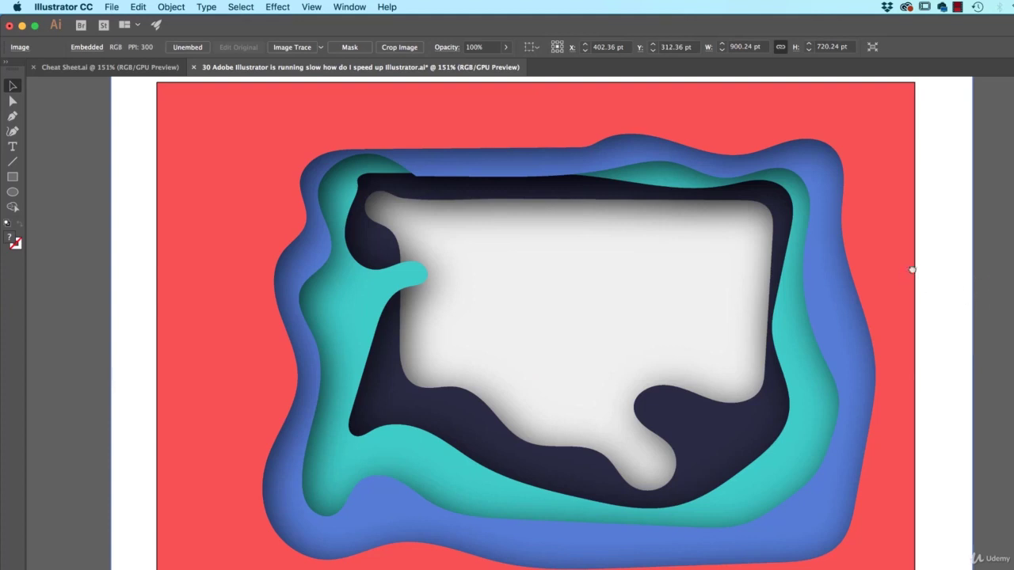
Zoom in to inspect the rasterized image's pixels, then zoom back out to the whole artboard.
{"action": "scroll", "coordinate": [927, 316], "scroll_direction": "up", "scroll_amount": 3}
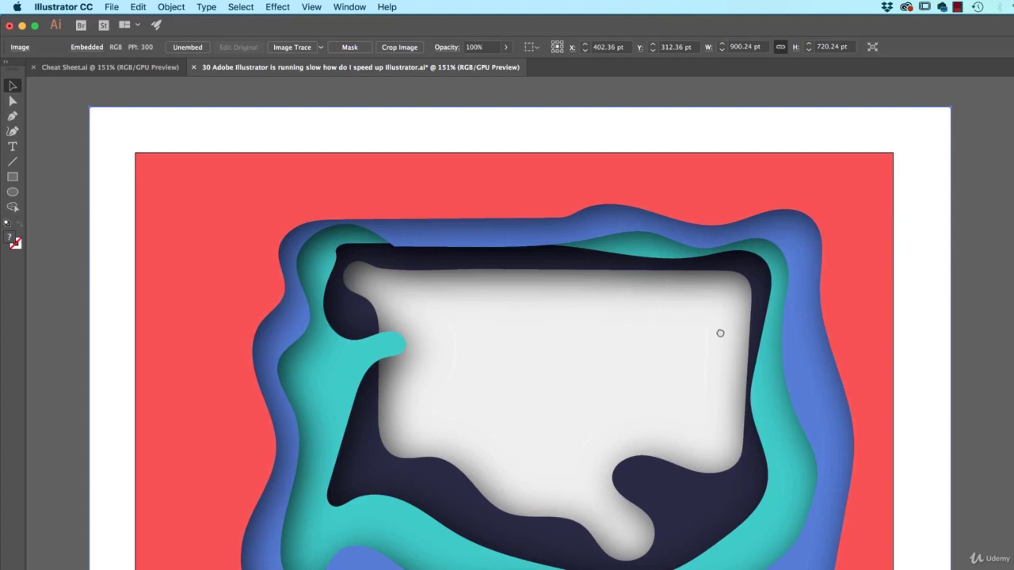
{"action": "scroll", "coordinate": [719, 333], "scroll_direction": "down", "scroll_amount": 3}
{"action": "scroll", "coordinate": [720, 333], "scroll_direction": "left", "scroll_amount": 2}
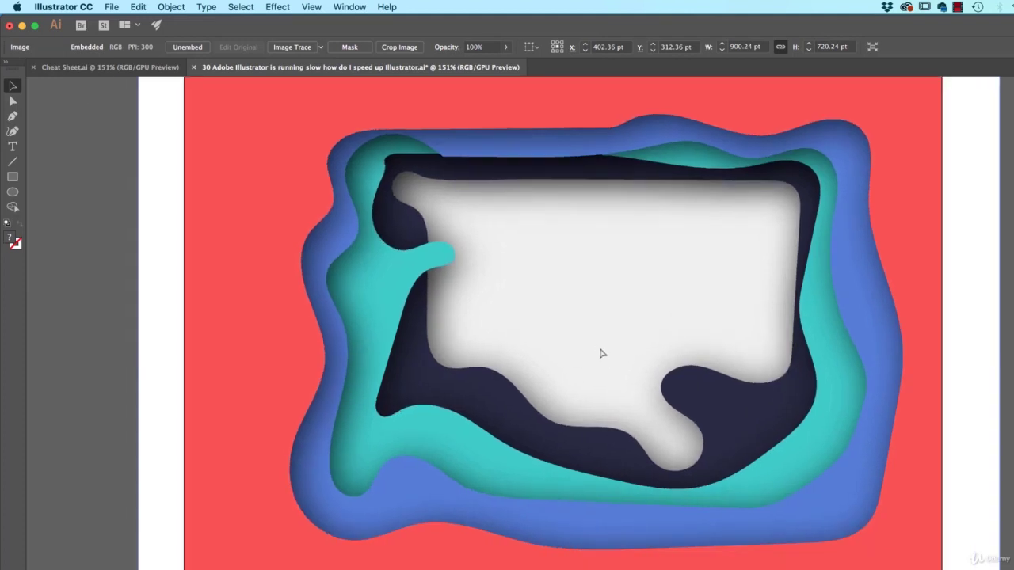
{"action": "scroll", "coordinate": [599, 348], "scroll_direction": "up", "scroll_amount": 5}
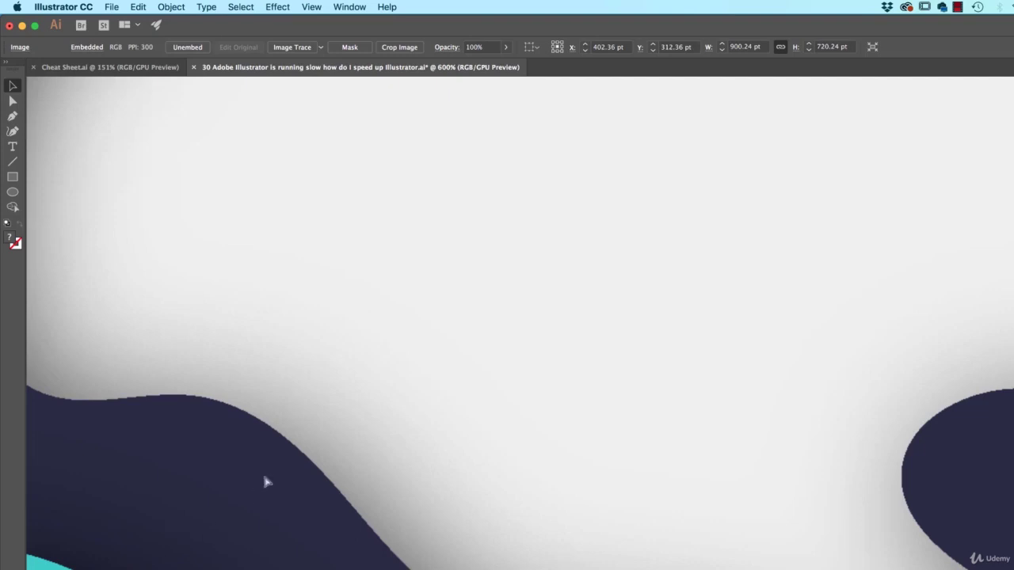
{"action": "scroll", "coordinate": [264, 475], "scroll_direction": "up", "scroll_amount": 2}
{"action": "left_click_drag", "start_coordinate": [192, 480], "coordinate": [658, 261]}
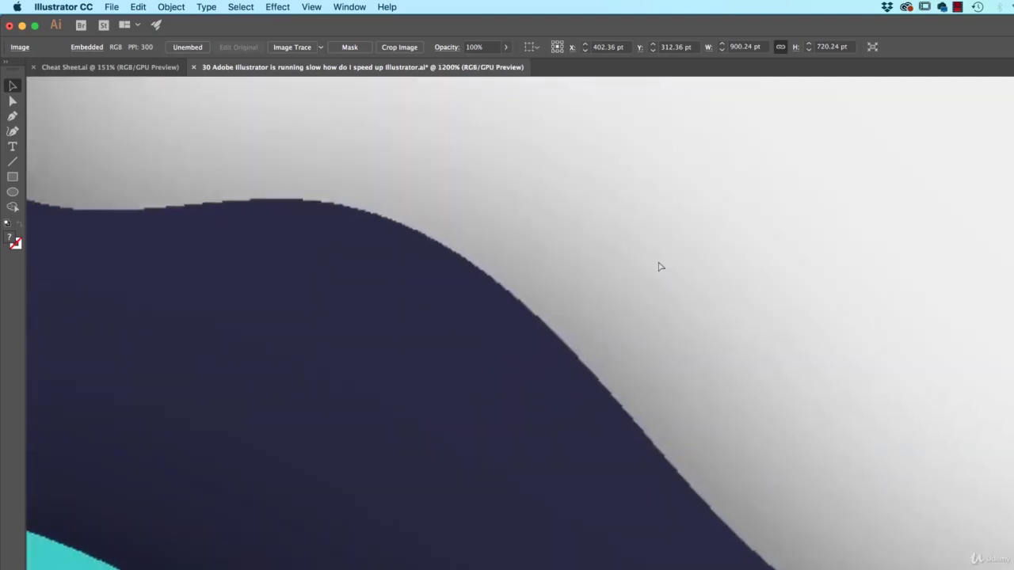
{"action": "key", "text": "super+0"}
{"action": "scroll", "coordinate": [758, 311], "scroll_direction": "right", "scroll_amount": 5}
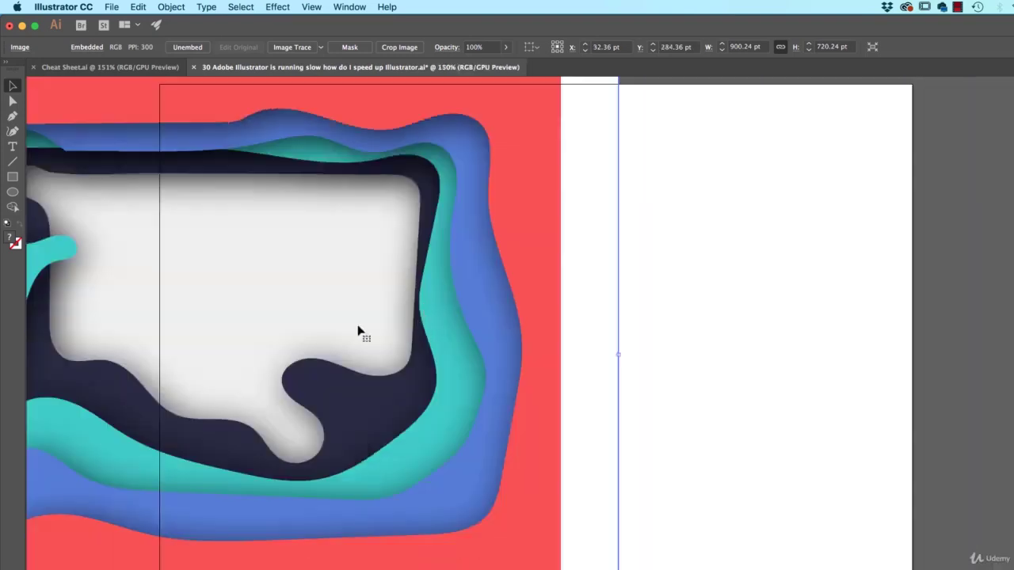
{"action": "scroll", "coordinate": [357, 333], "scroll_direction": "left", "scroll_amount": 6}
{"action": "scroll", "coordinate": [728, 362], "scroll_direction": "down", "scroll_amount": 2}
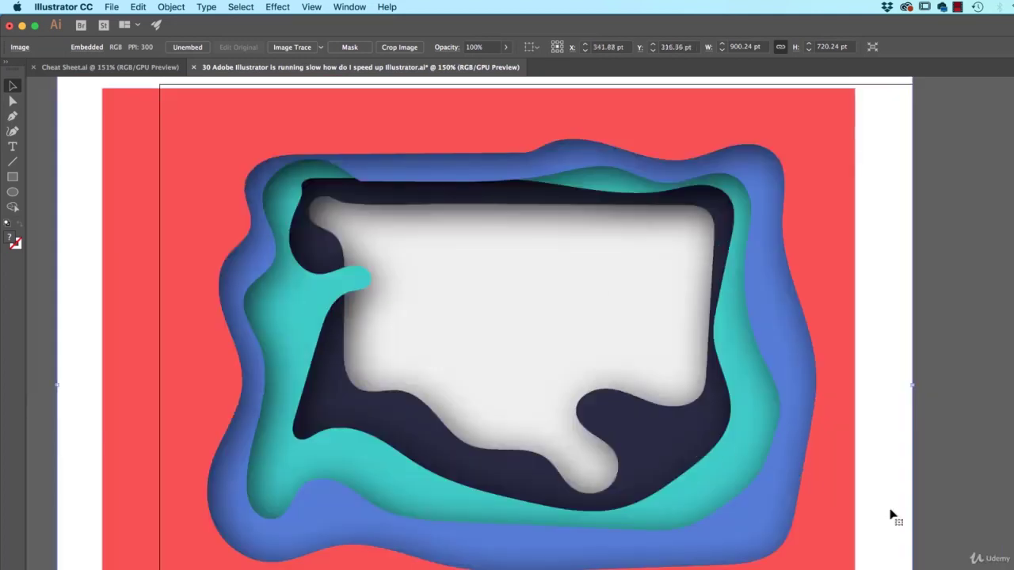
{"action": "scroll", "coordinate": [879, 261], "scroll_direction": "up", "scroll_amount": 3}
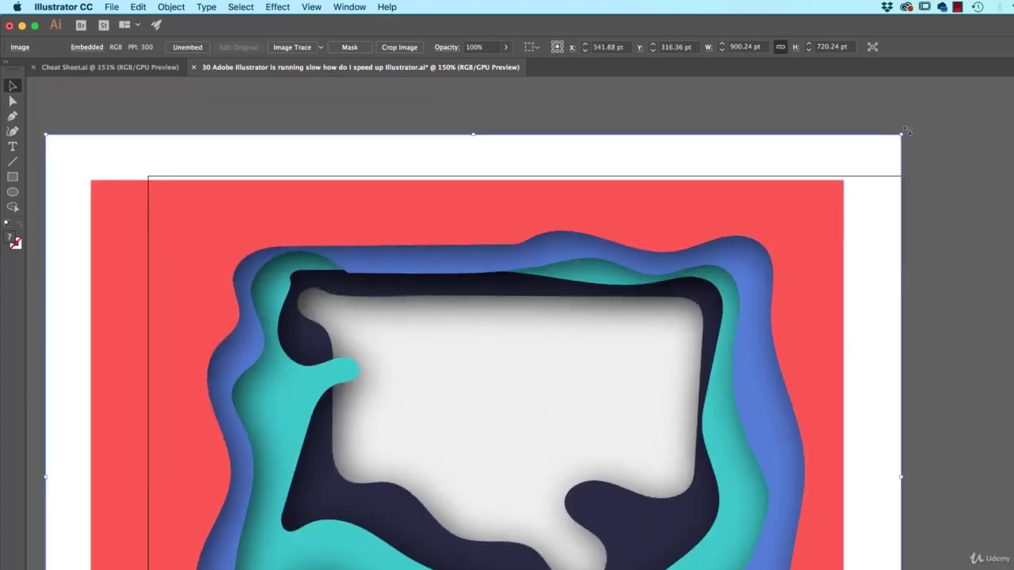
Rotate and move the embedded image copy aside, then delete it.
{"action": "left_click_drag", "start_coordinate": [905, 129], "coordinate": [824, 81]}
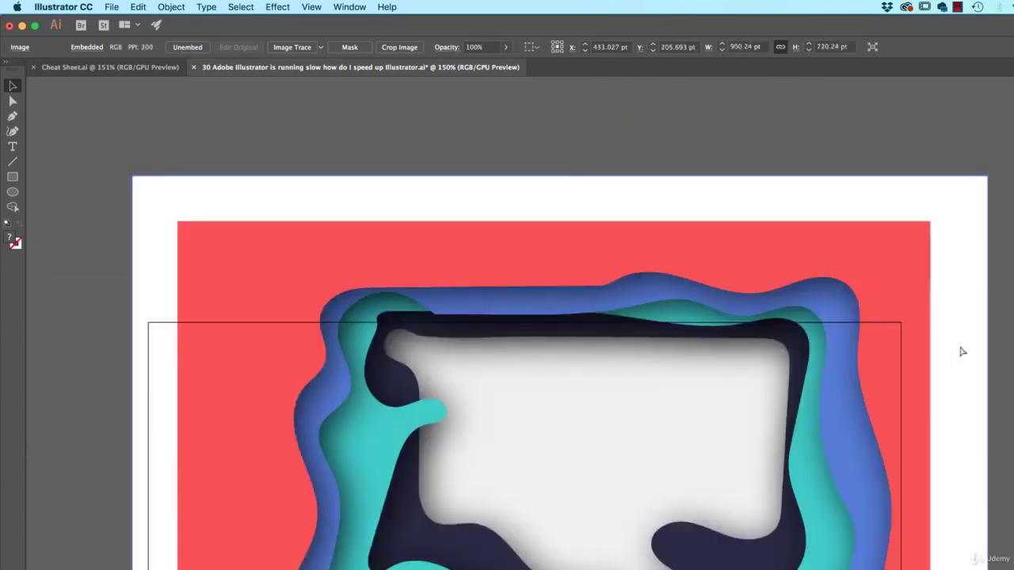
{"action": "left_click_drag", "start_coordinate": [963, 352], "coordinate": [634, 378]}
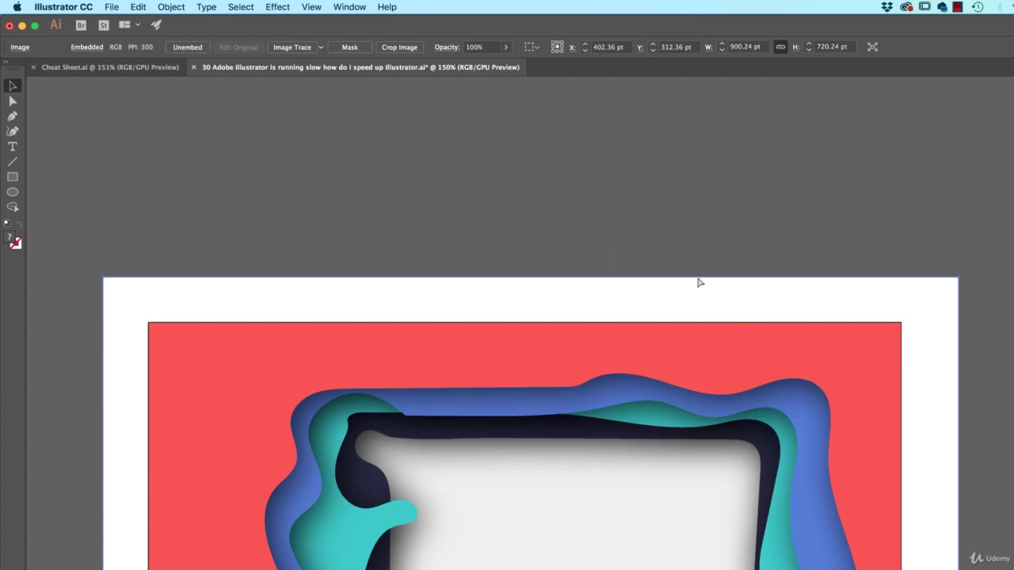
{"action": "key", "text": "Delete"}
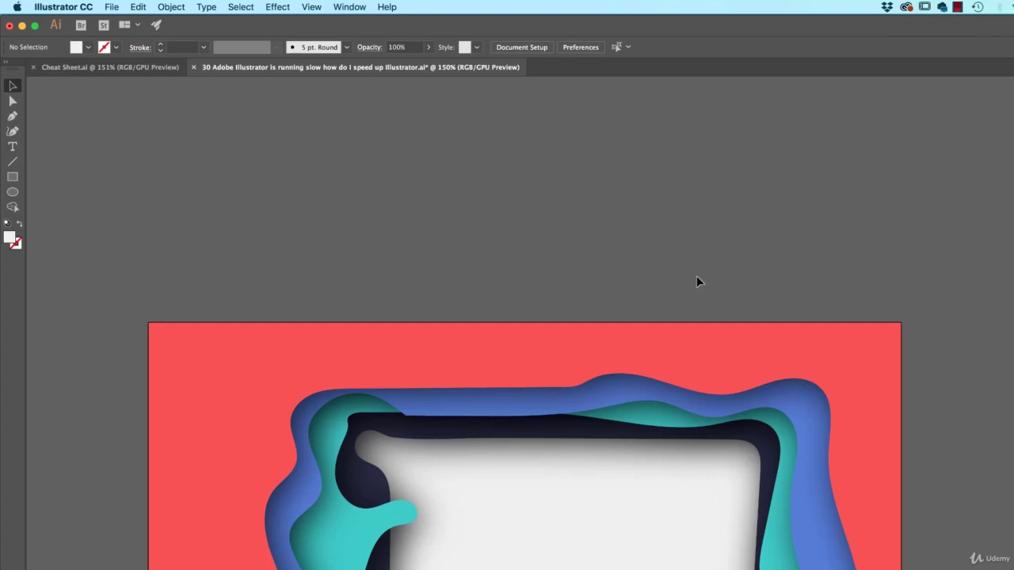
Pan the canvas upward with the Hand tool to bring the artwork into view.
{"action": "left_click_drag", "start_coordinate": [659, 298], "coordinate": [672, 116]}
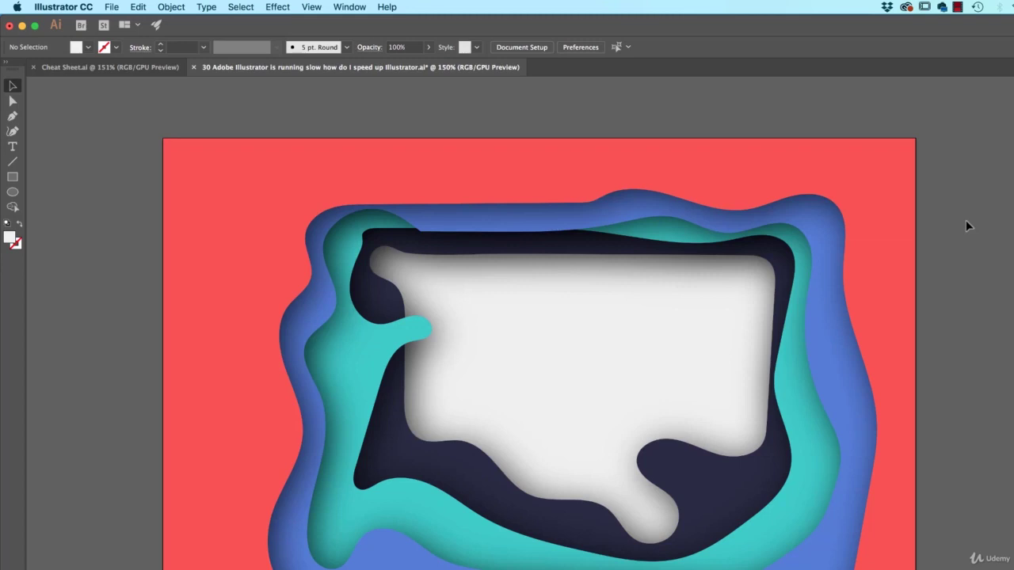
Launch Font Book through a Spotlight search for 'font'.
{"action": "key", "text": "super+space"}
{"action": "type", "text": "font"}
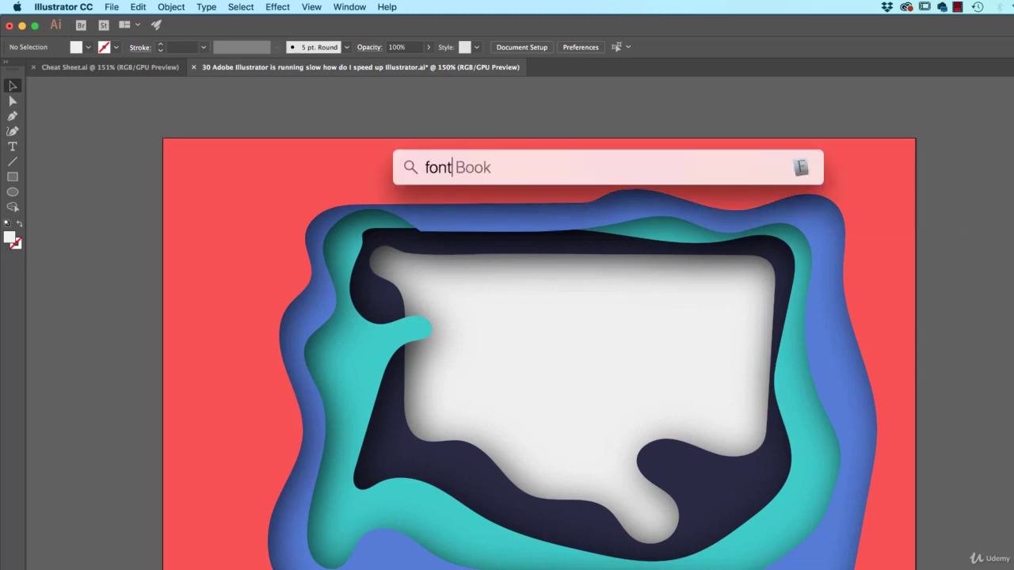
{"action": "key", "text": "Return"}
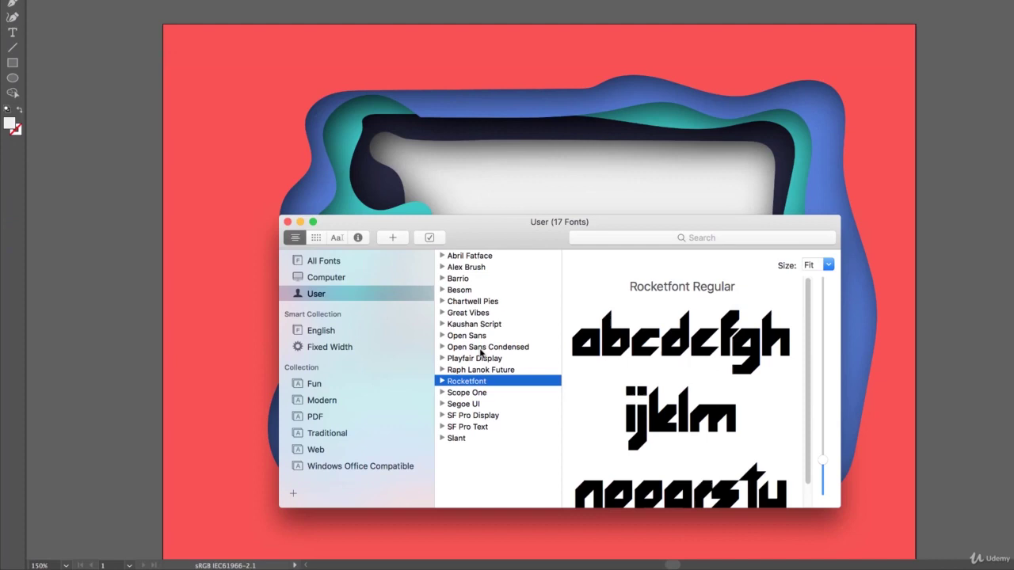
Select user fonts Kaushan Script through SF Pro Text, browse All Fonts (381), then close Font Book.
{"action": "left_click", "coordinate": [473, 325]}
{"action": "left_click", "coordinate": [475, 427], "text": "shift"}
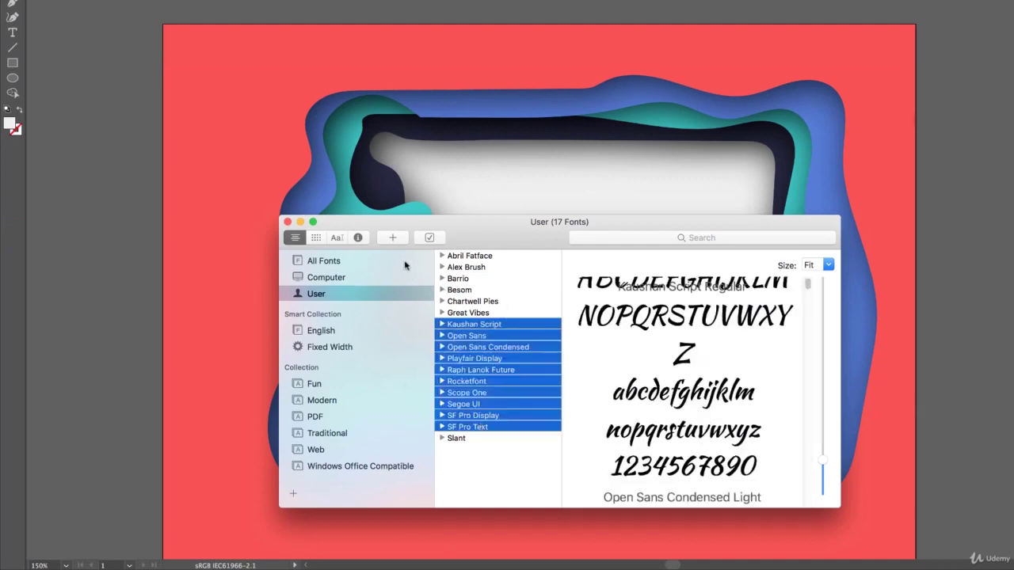
{"action": "left_click", "coordinate": [330, 268]}
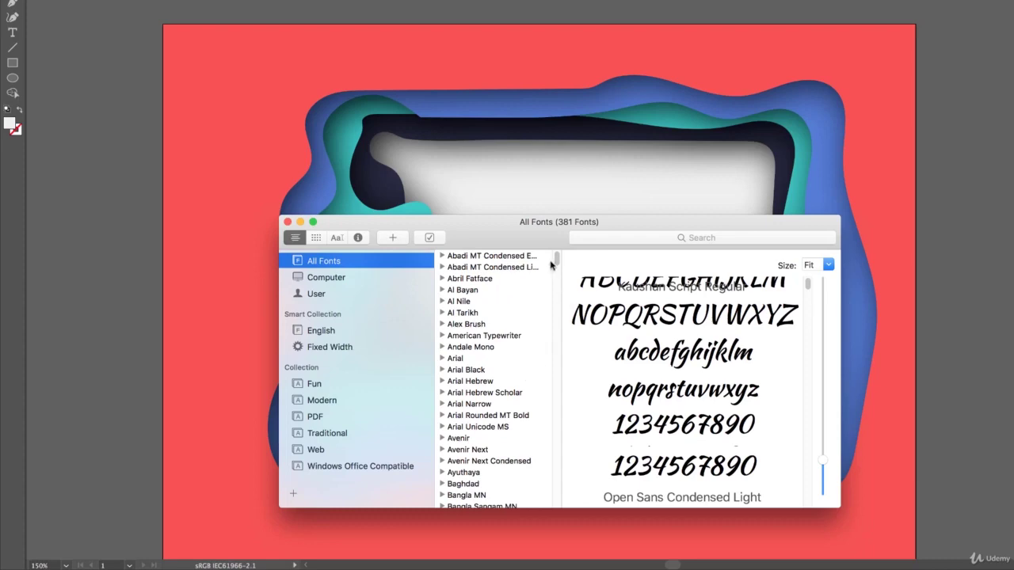
{"action": "scroll", "coordinate": [552, 265], "scroll_direction": "down", "scroll_amount": 5}
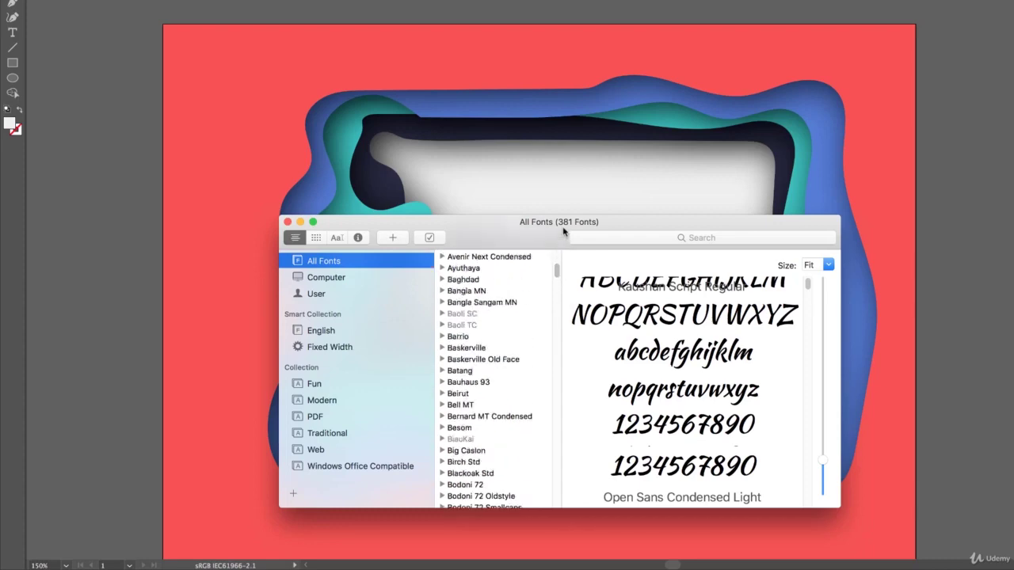
{"action": "left_click_drag", "start_coordinate": [557, 273], "coordinate": [478, 241]}
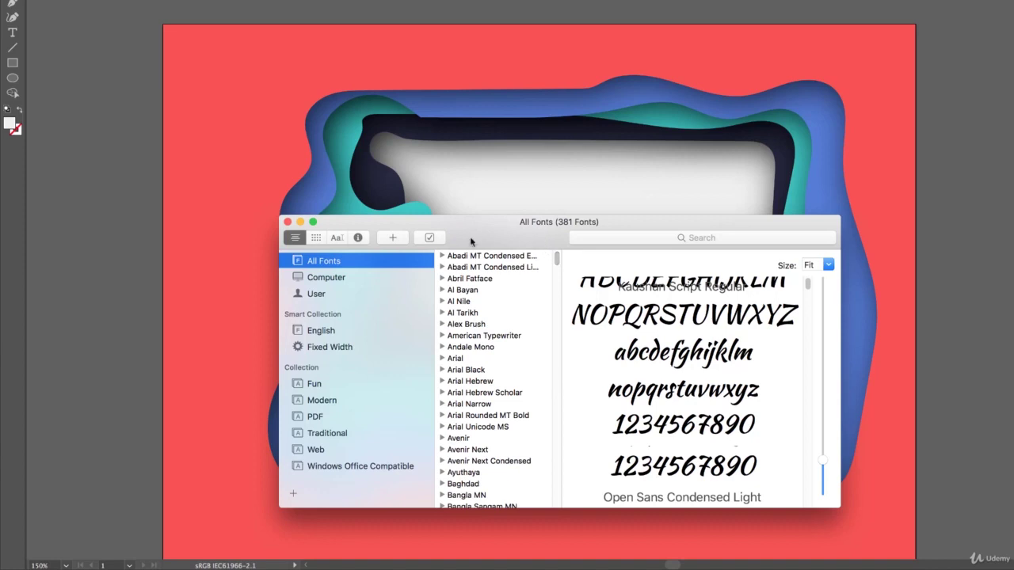
{"action": "left_click", "coordinate": [287, 222]}
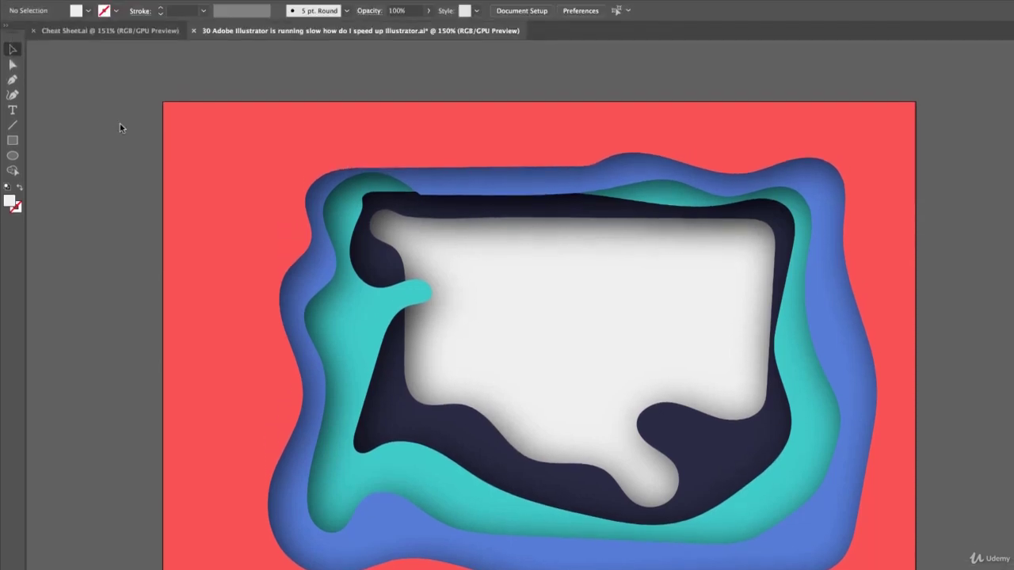
Create a new portrait document and choose Bike 1.jpg from Exercise Files to place.
{"action": "key", "text": "super+n"}
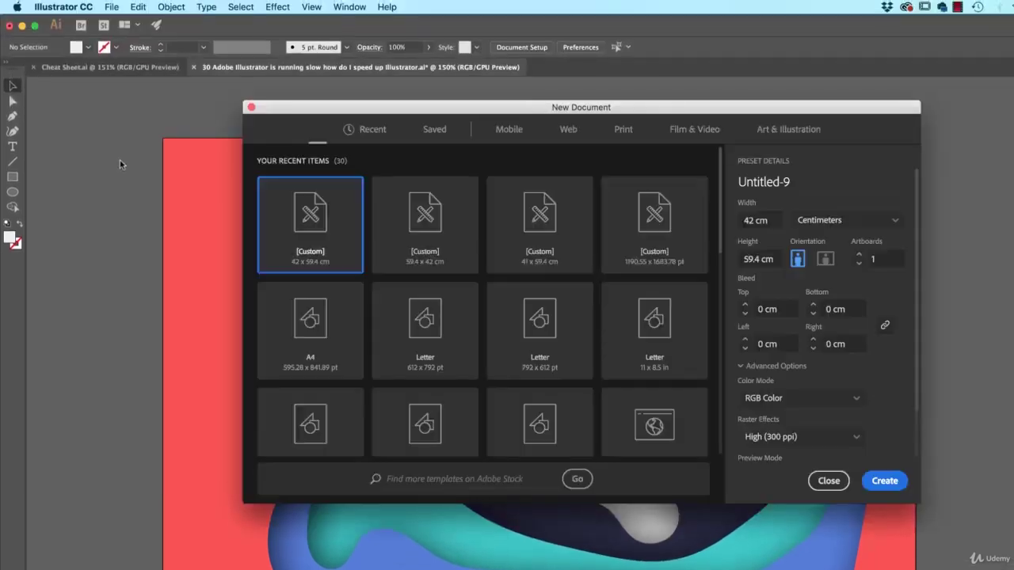
{"action": "key", "text": "Return"}
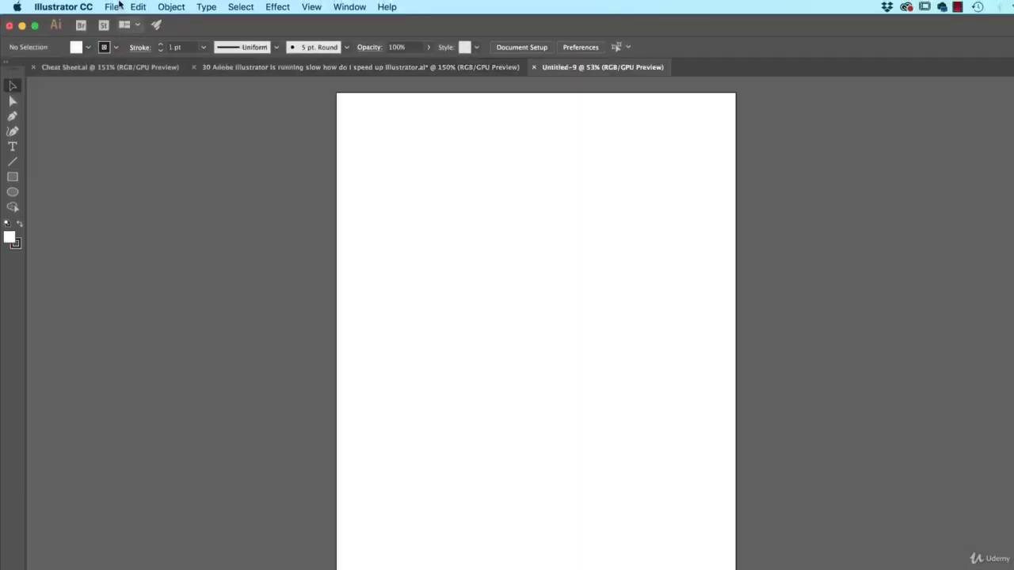
{"action": "left_click", "coordinate": [111, 6]}
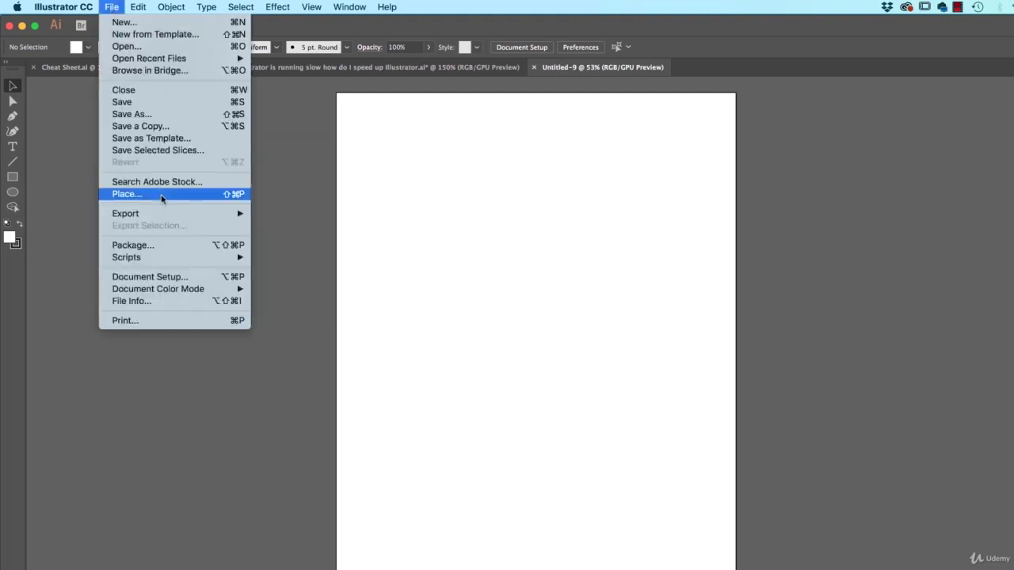
{"action": "left_click", "coordinate": [162, 198]}
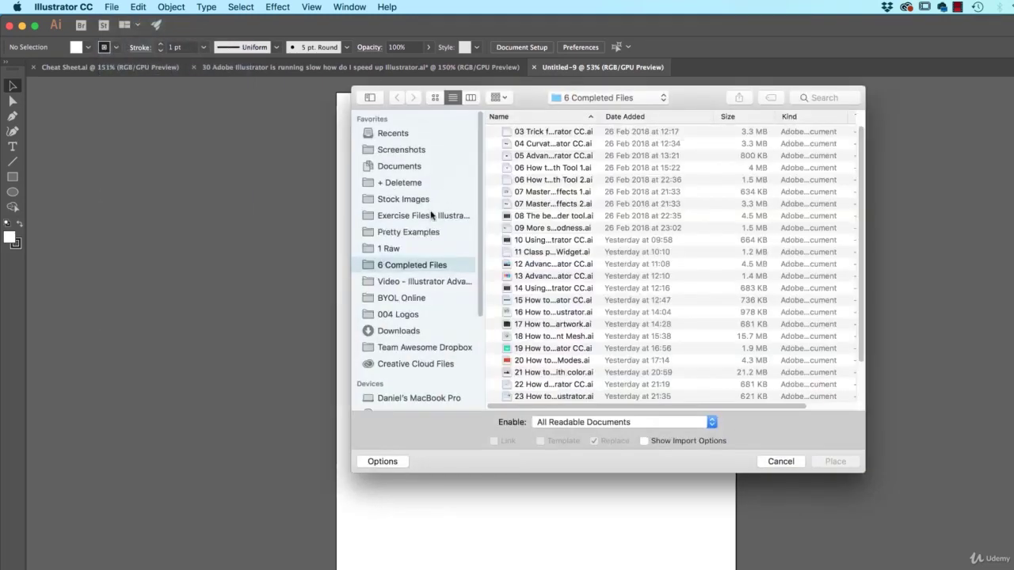
{"action": "left_click", "coordinate": [431, 215]}
{"action": "left_click", "coordinate": [545, 168]}
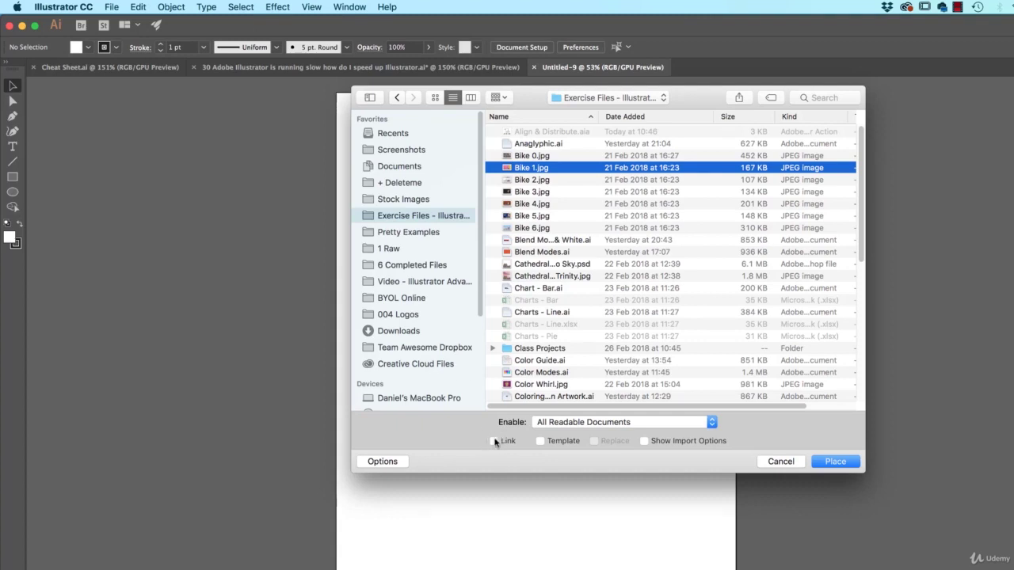
Place Bike 1.jpg with Link unchecked onto the artboard, then deselect it.
{"action": "left_click", "coordinate": [398, 464]}
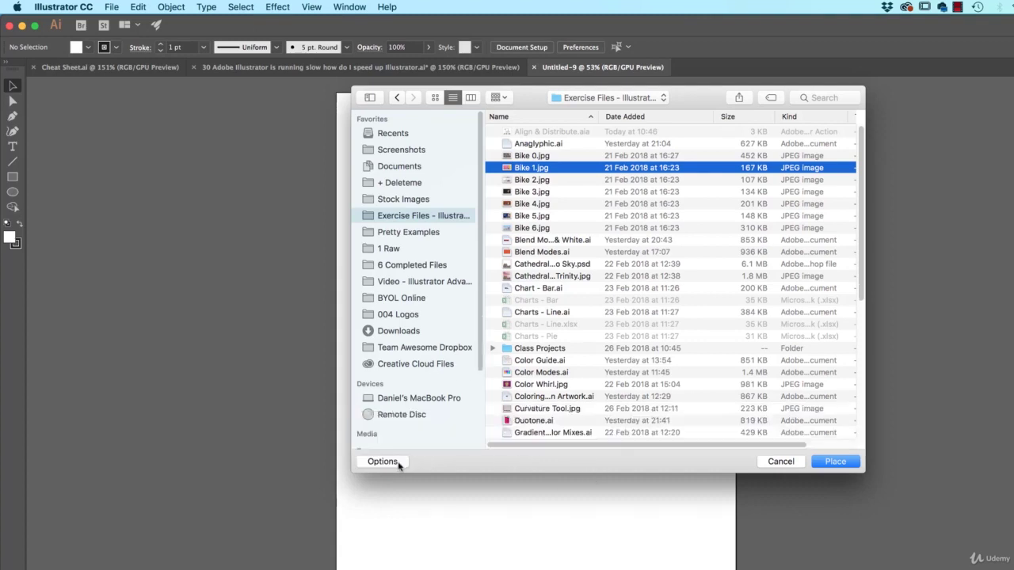
{"action": "left_click", "coordinate": [398, 464]}
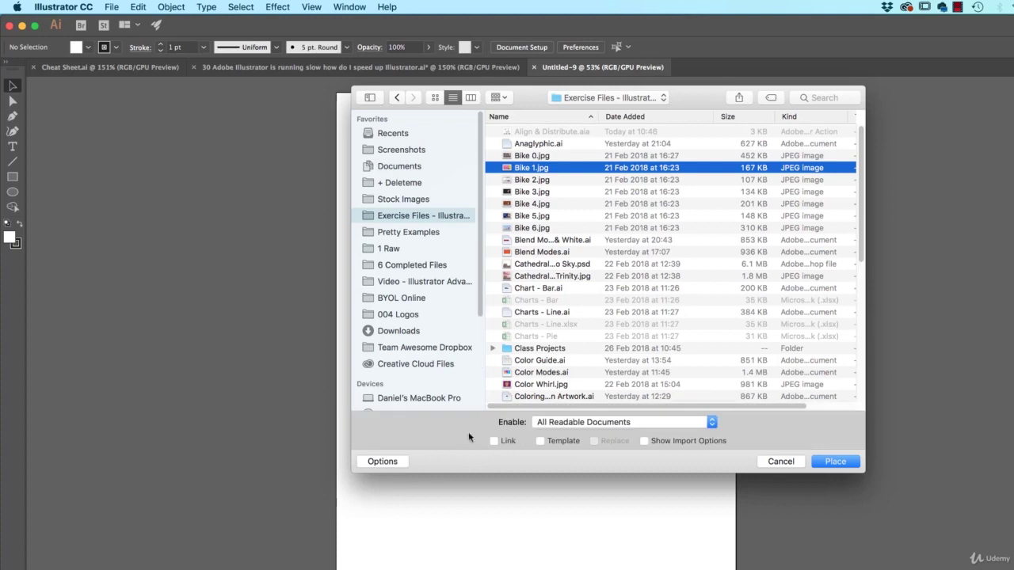
{"action": "left_click", "coordinate": [392, 465]}
{"action": "left_click", "coordinate": [393, 464]}
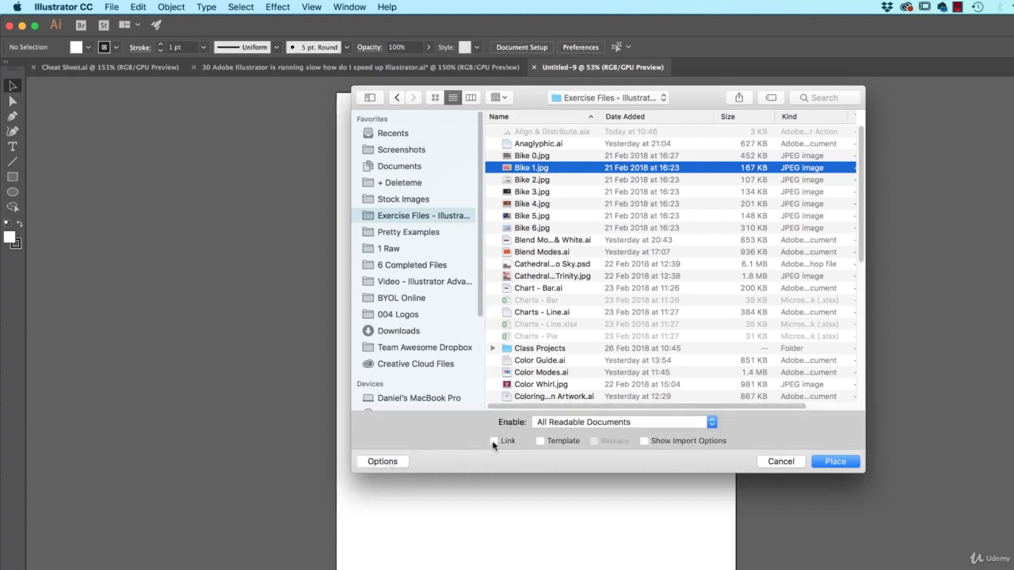
{"action": "left_click", "coordinate": [827, 462]}
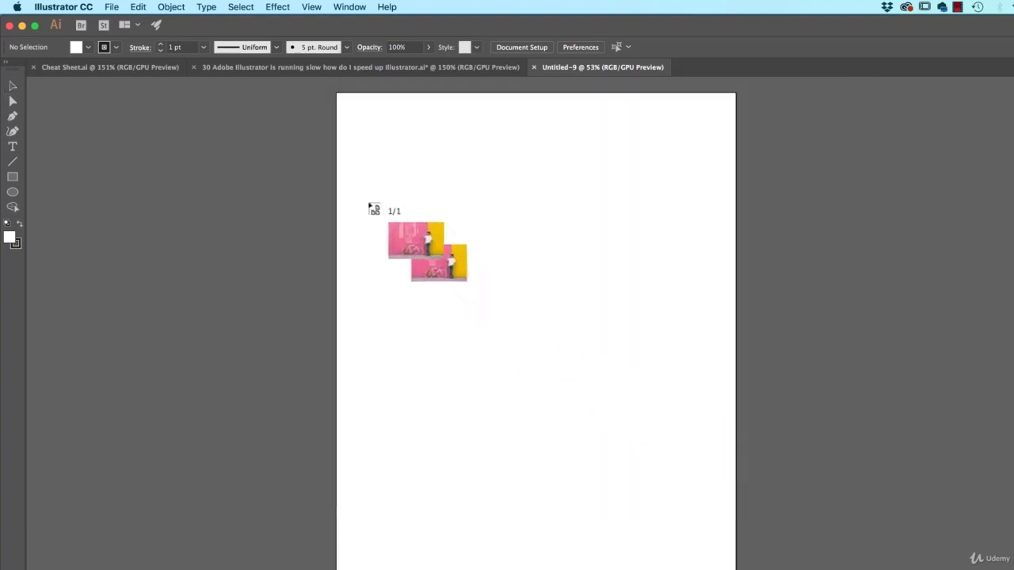
{"action": "left_click", "coordinate": [356, 191]}
{"action": "left_click", "coordinate": [455, 428]}
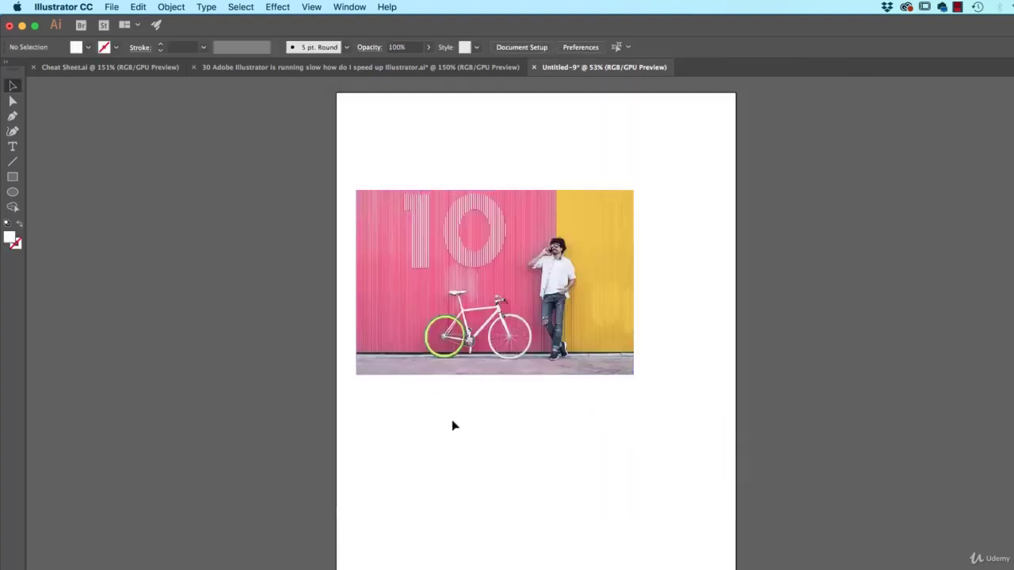
Place Bike 1.jpg again with Link checked, positioned below the embedded photo.
{"action": "key", "text": "super+shift+p"}
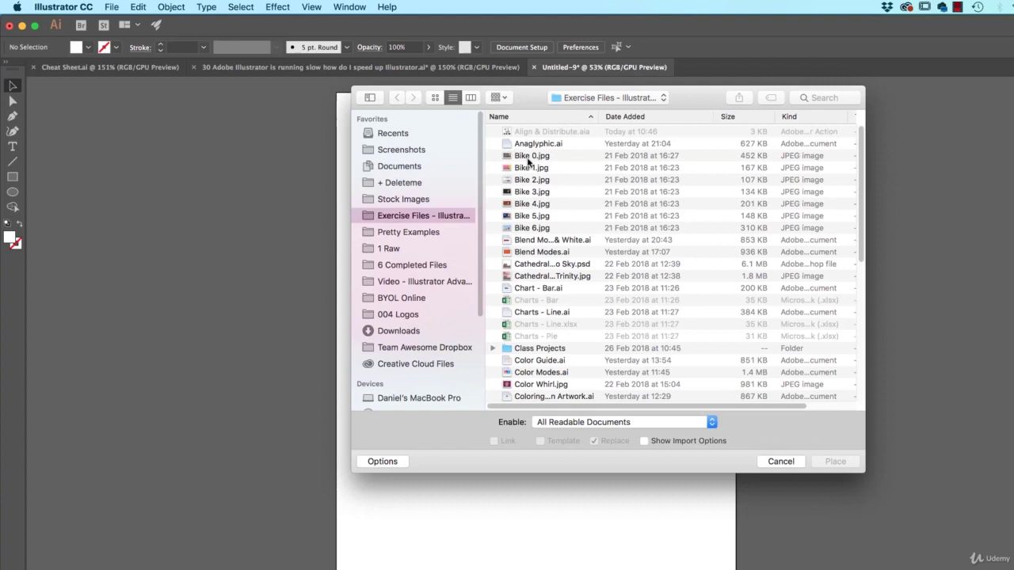
{"action": "left_click", "coordinate": [530, 167]}
{"action": "left_click", "coordinate": [494, 441]}
{"action": "left_click", "coordinate": [833, 461]}
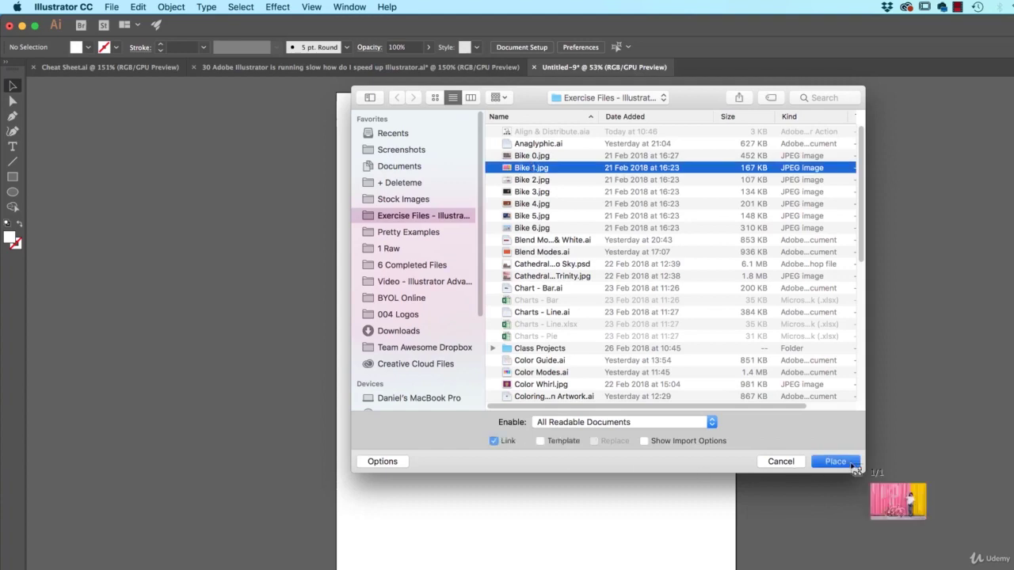
{"action": "left_click", "coordinate": [451, 396]}
{"action": "left_click_drag", "start_coordinate": [697, 456], "coordinate": [635, 476]}
{"action": "left_click", "coordinate": [709, 434]}
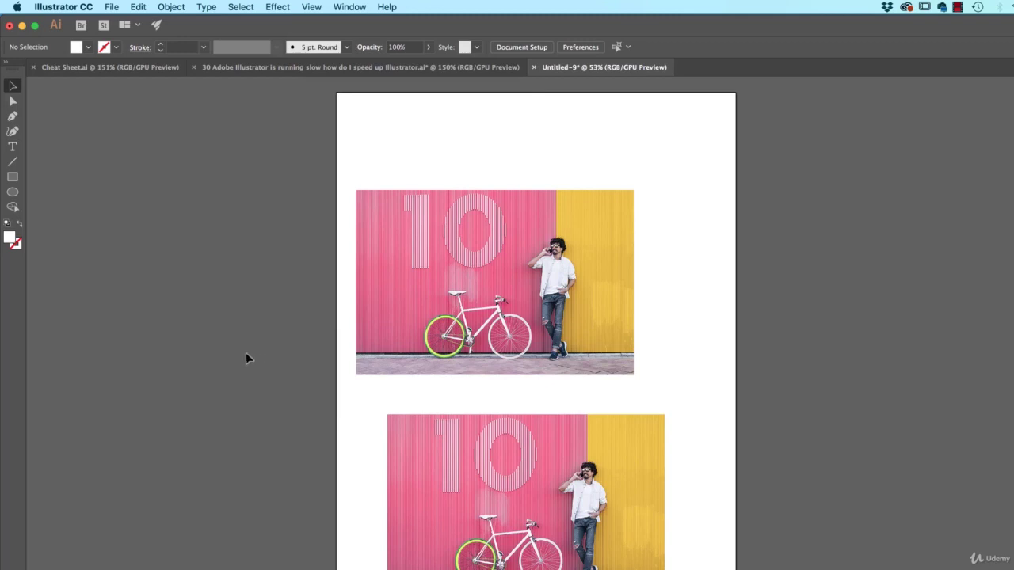
Select the upper and lower photos in turn to compare embedded versus linked.
{"action": "left_click", "coordinate": [475, 321]}
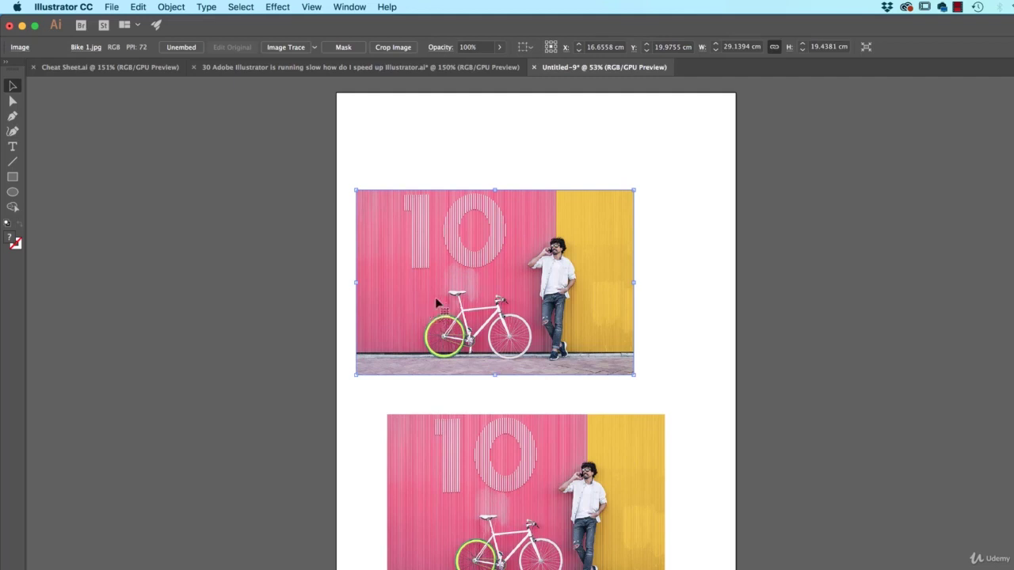
{"action": "left_click", "coordinate": [545, 432]}
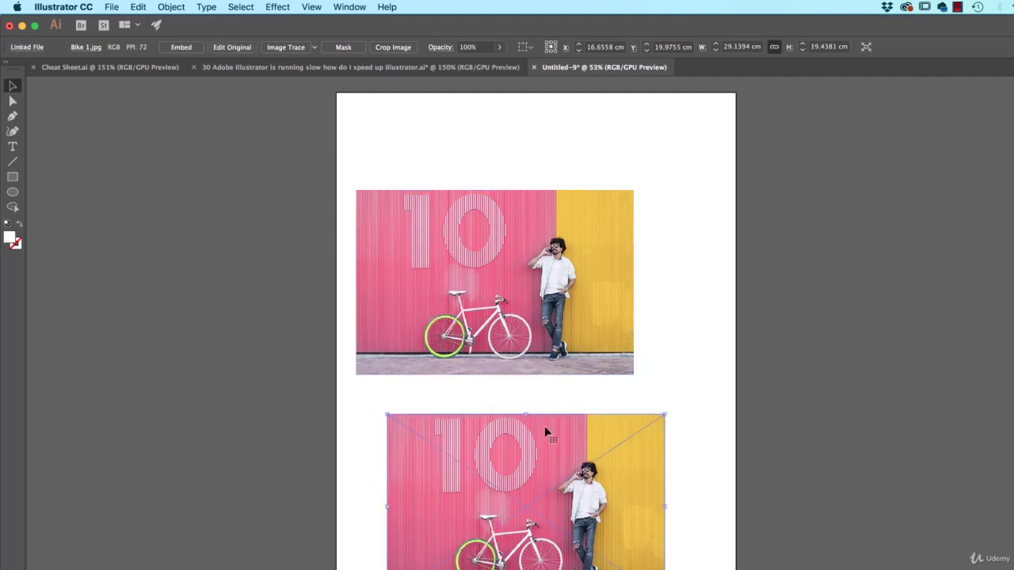
{"action": "left_click", "coordinate": [606, 334]}
{"action": "left_click", "coordinate": [645, 418]}
{"action": "left_click", "coordinate": [686, 364]}
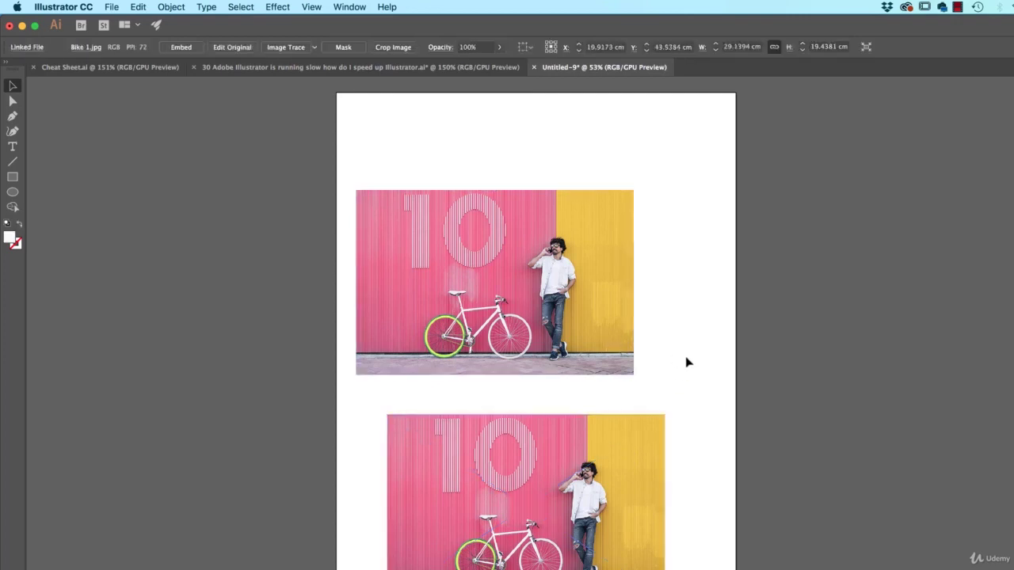
Delete the upper embedded photo and move the linked photo to mid-page.
{"action": "left_click", "coordinate": [513, 329]}
{"action": "key", "text": "Delete"}
{"action": "left_click_drag", "start_coordinate": [544, 444], "coordinate": [544, 291]}
{"action": "left_click", "coordinate": [111, 6]}
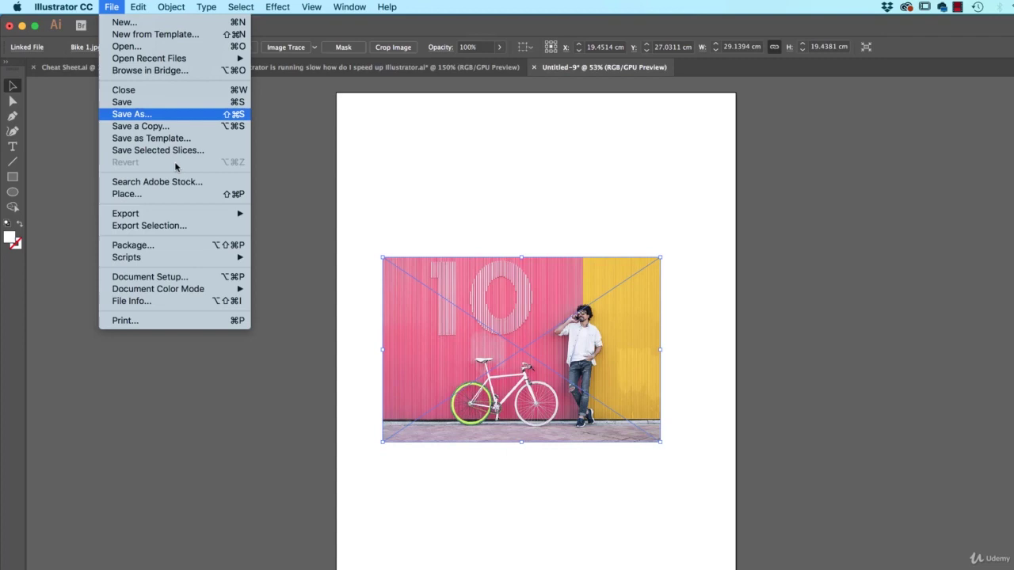
{"action": "mouse_move", "coordinate": [153, 290]}
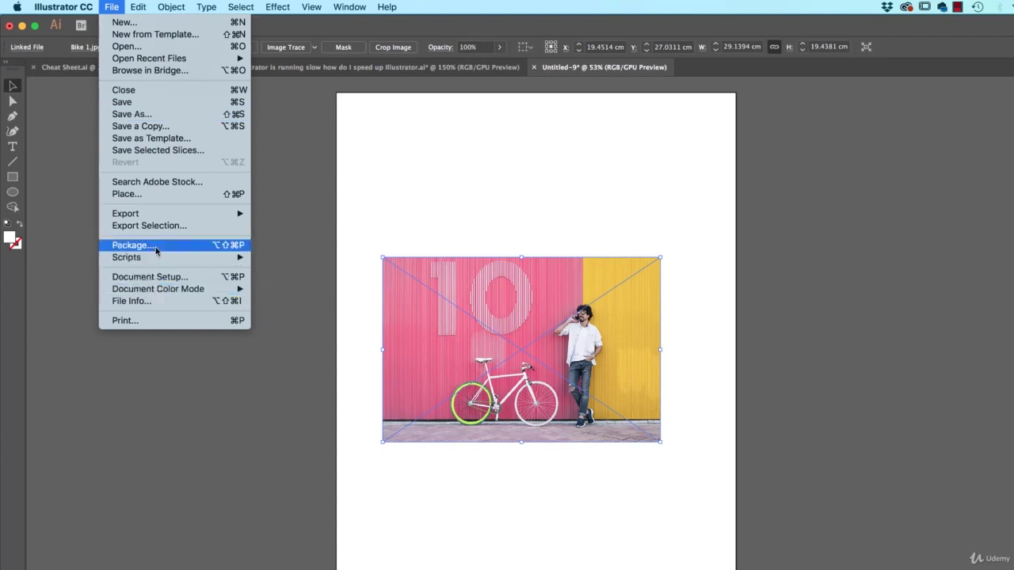
{"action": "left_click", "coordinate": [136, 248]}
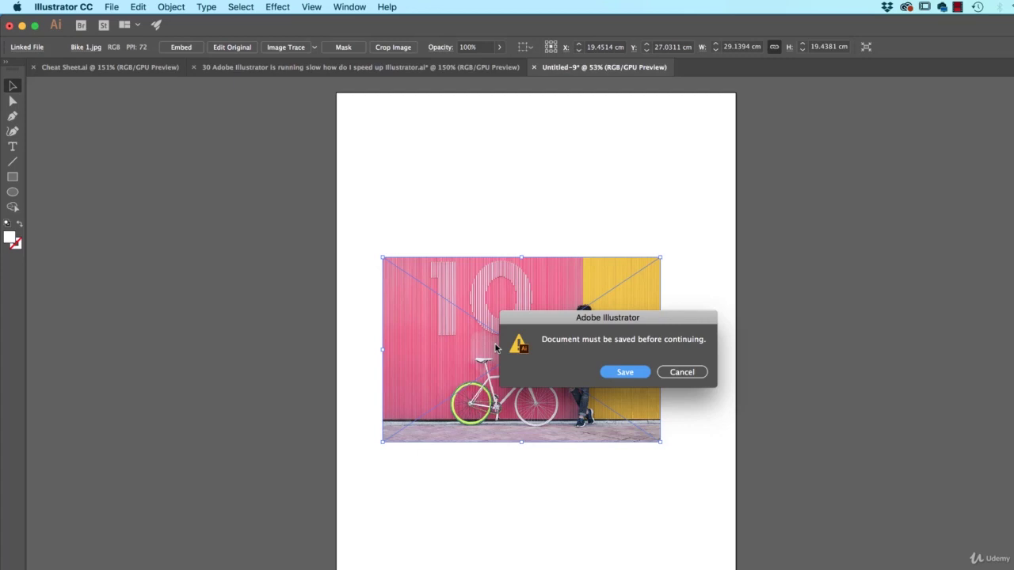
{"action": "left_click", "coordinate": [698, 372]}
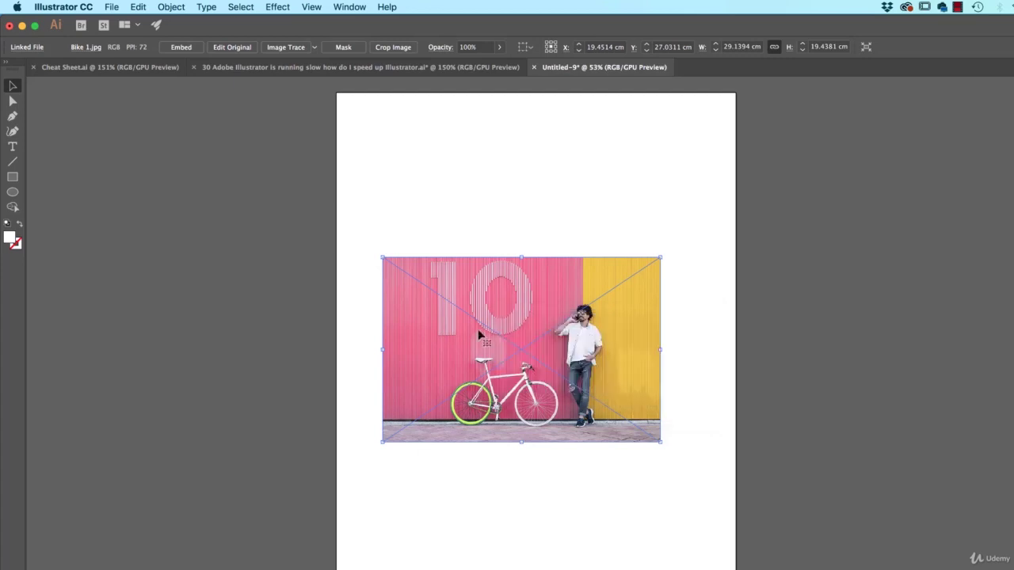
{"action": "left_click", "coordinate": [539, 220]}
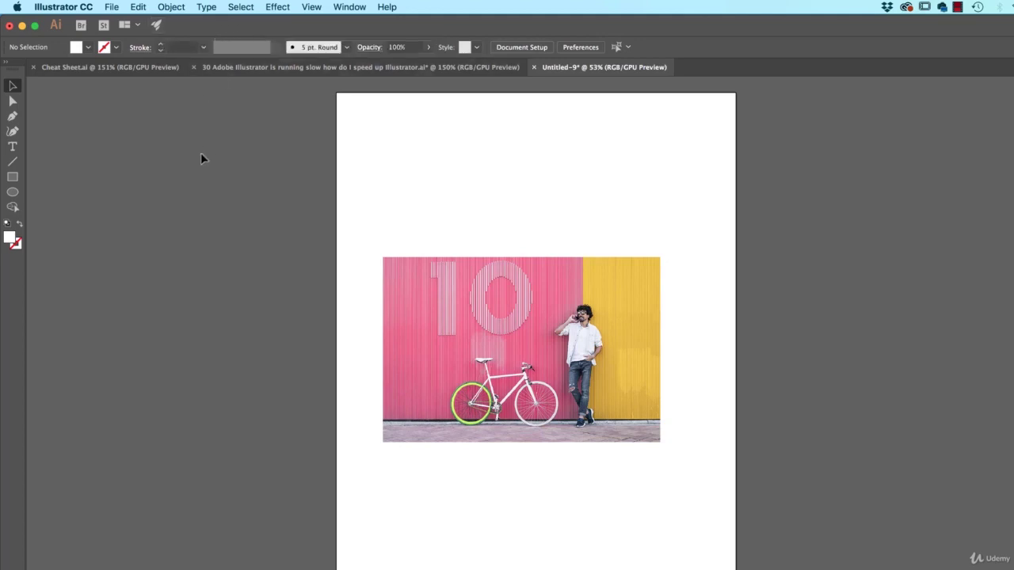
Show the Preferences submenu from the Illustrator CC menu.
{"action": "left_click", "coordinate": [66, 6]}
{"action": "mouse_move", "coordinate": [73, 41]}
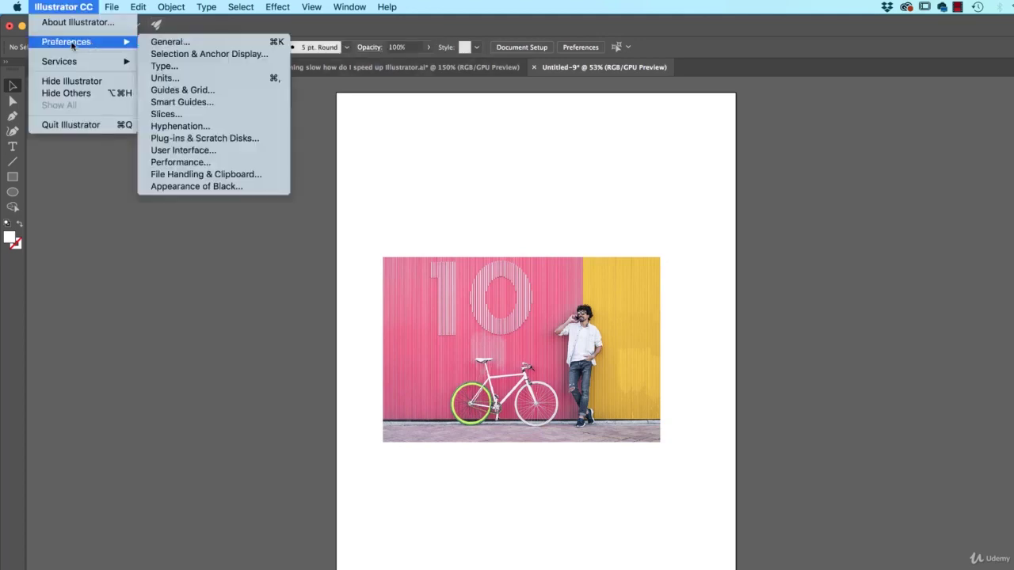
In Performance preferences, toggle GPU Performance off and back on, then cancel without changes.
{"action": "left_click", "coordinate": [205, 163]}
{"action": "left_click_drag", "start_coordinate": [269, 82], "coordinate": [439, 107]}
{"action": "left_click", "coordinate": [378, 187]}
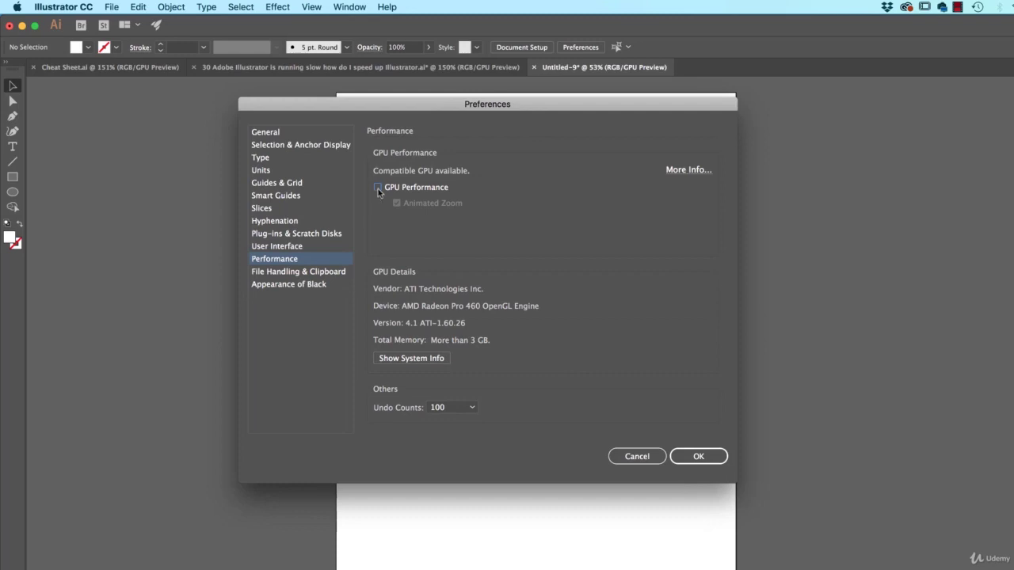
{"action": "left_click", "coordinate": [377, 186]}
{"action": "left_click", "coordinate": [637, 456]}
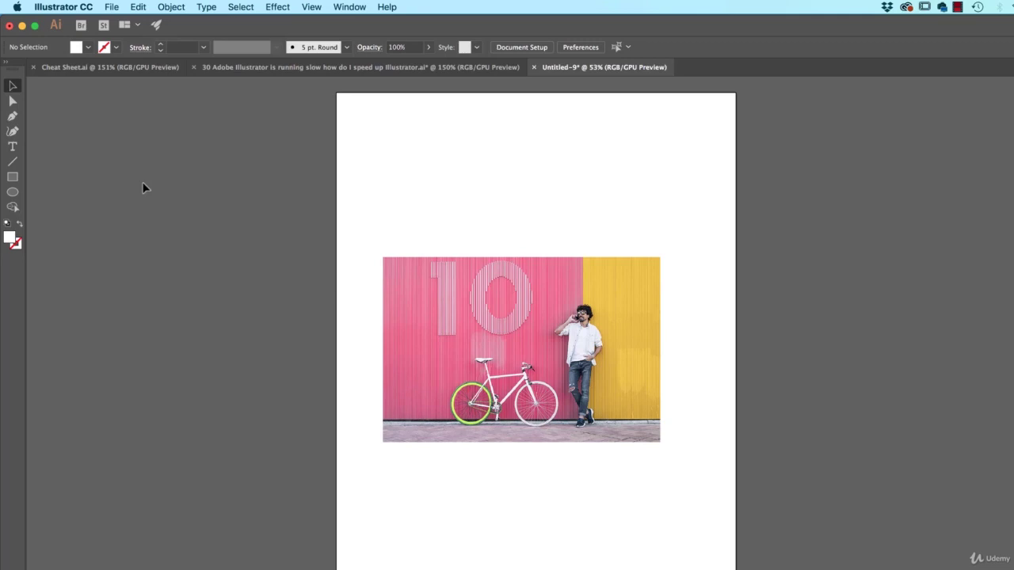
Open the Plug-ins & Scratch Disks preferences to view the Startup primary scratch disk.
{"action": "left_click", "coordinate": [78, 9]}
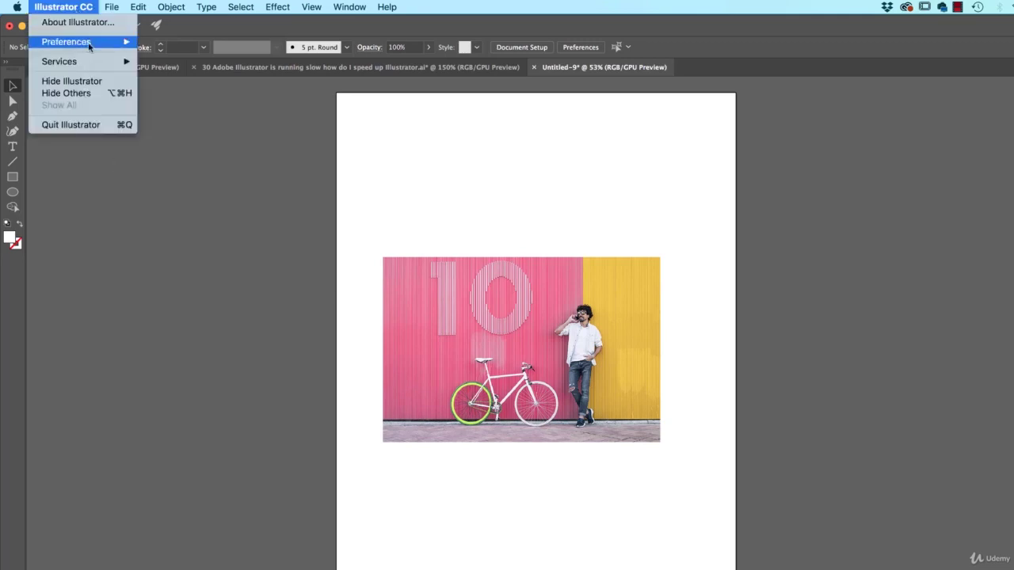
{"action": "mouse_move", "coordinate": [91, 51]}
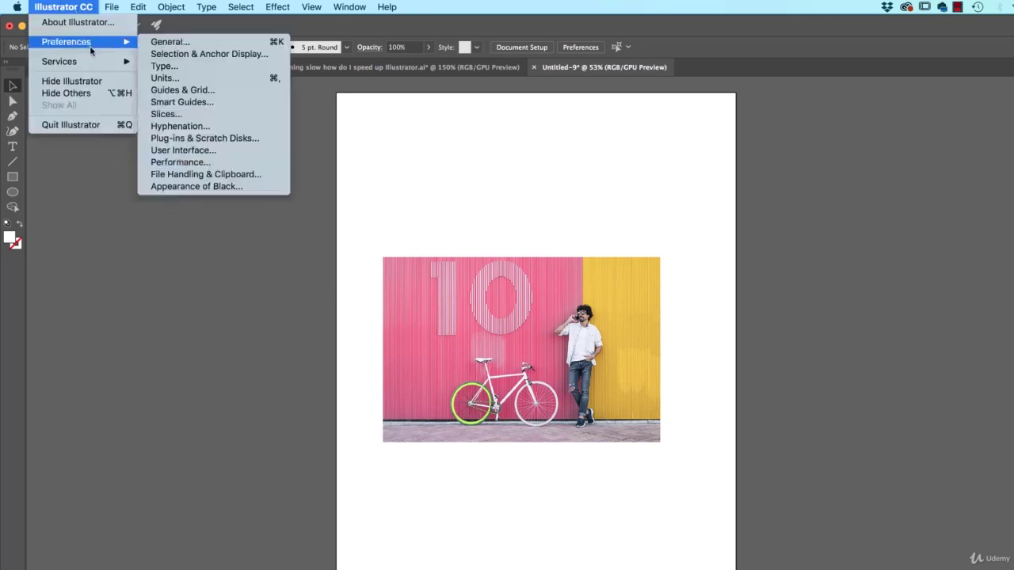
{"action": "left_click", "coordinate": [189, 139]}
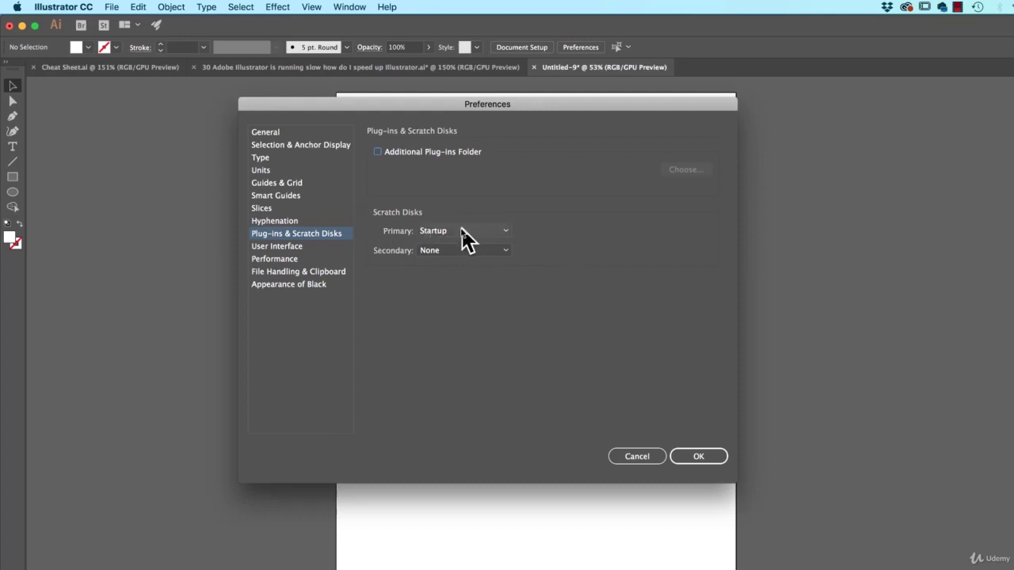
{"action": "left_click", "coordinate": [462, 231]}
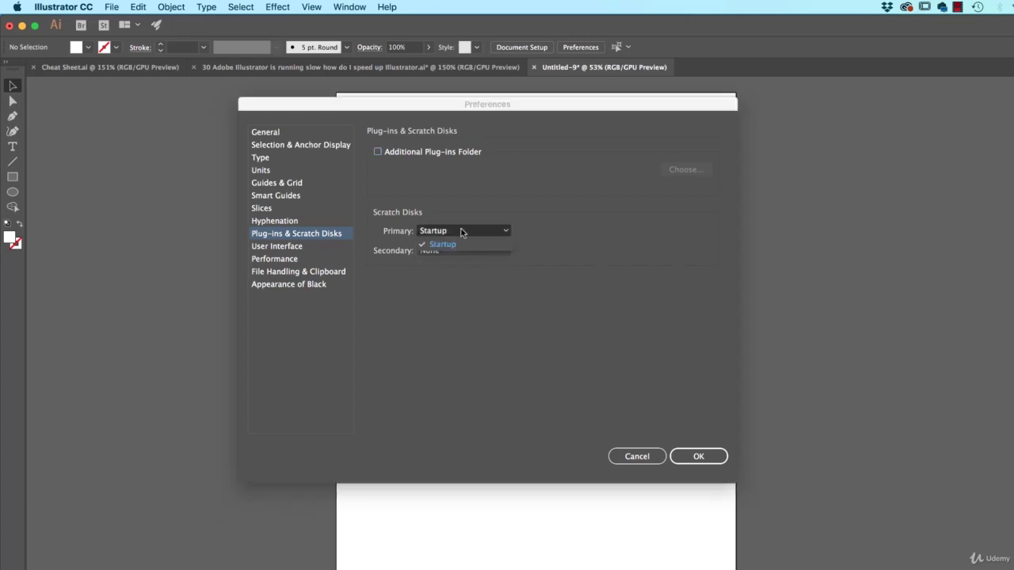
{"action": "left_click", "coordinate": [462, 232]}
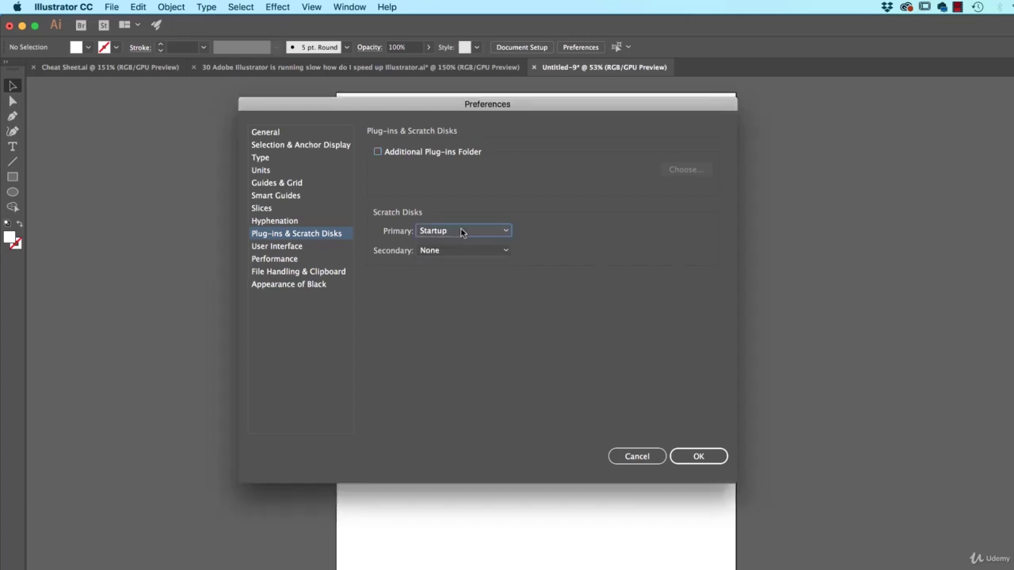
{"action": "left_click", "coordinate": [462, 231]}
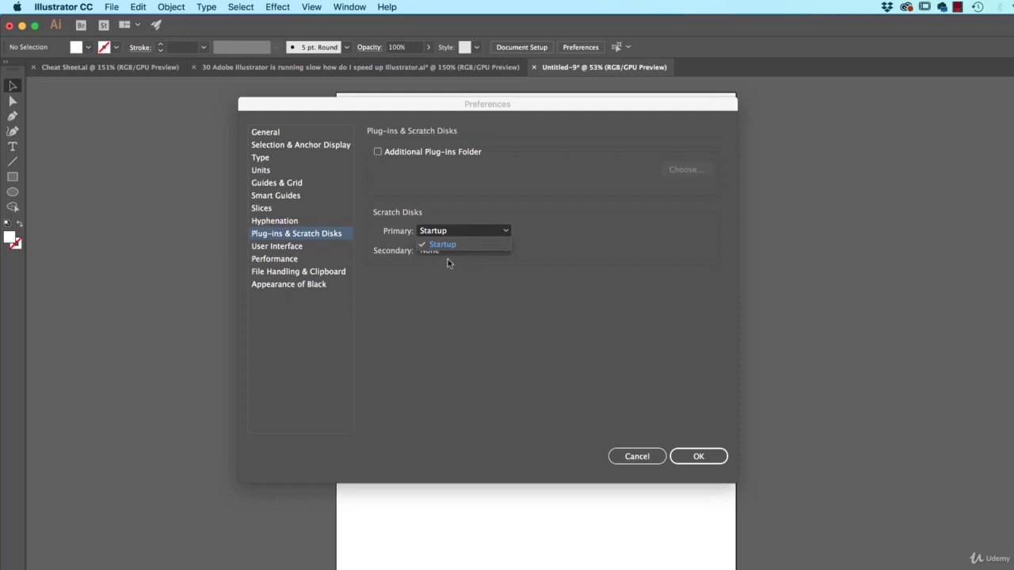
{"action": "left_click", "coordinate": [502, 199]}
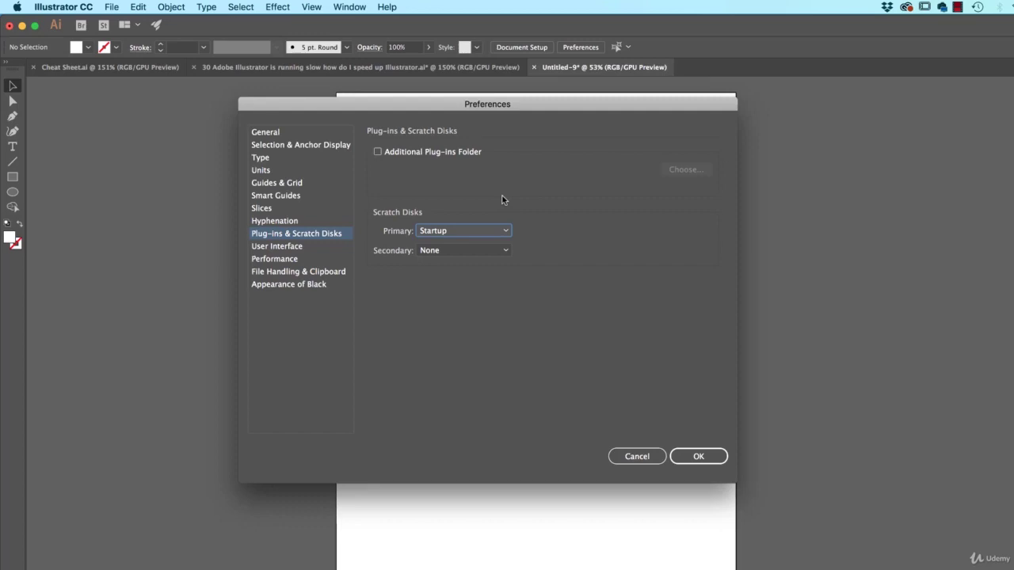